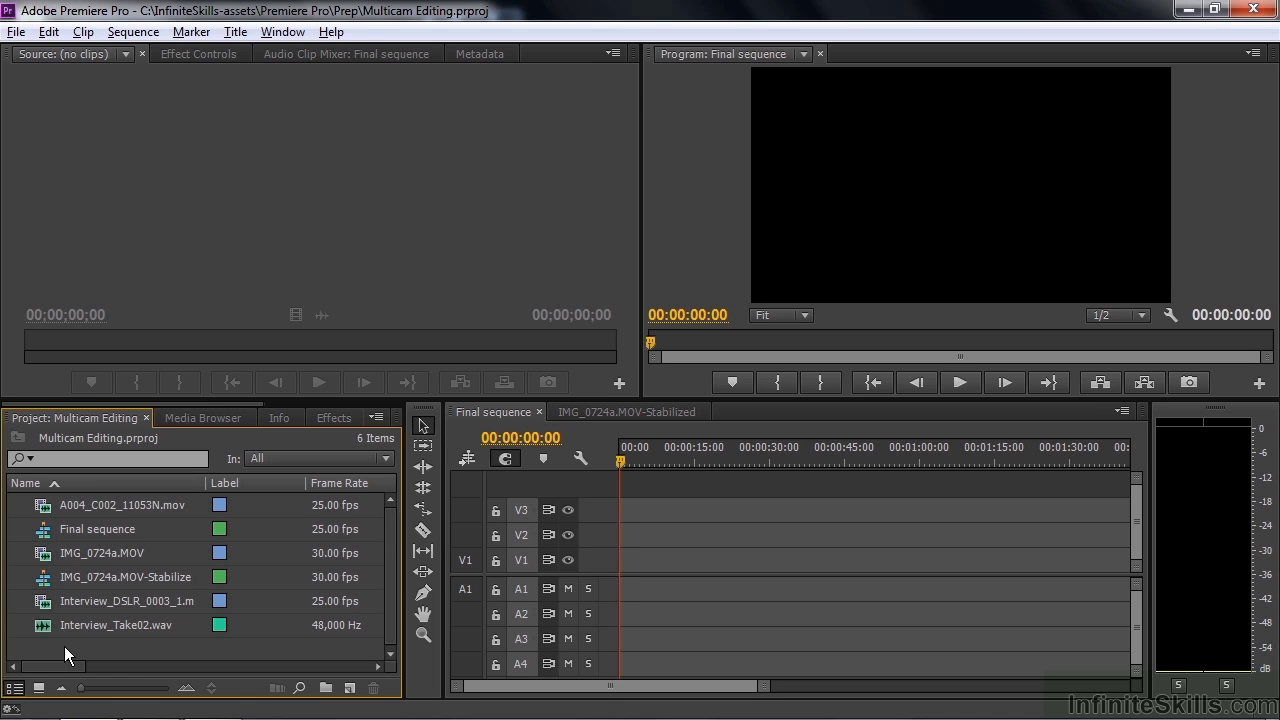
Select the A004, IMG_0724a.MOV, Interview_DSLR_0003_1.mov and Interview_Take02.wav clips and start a multi-camera source sequence.
click(70, 510)
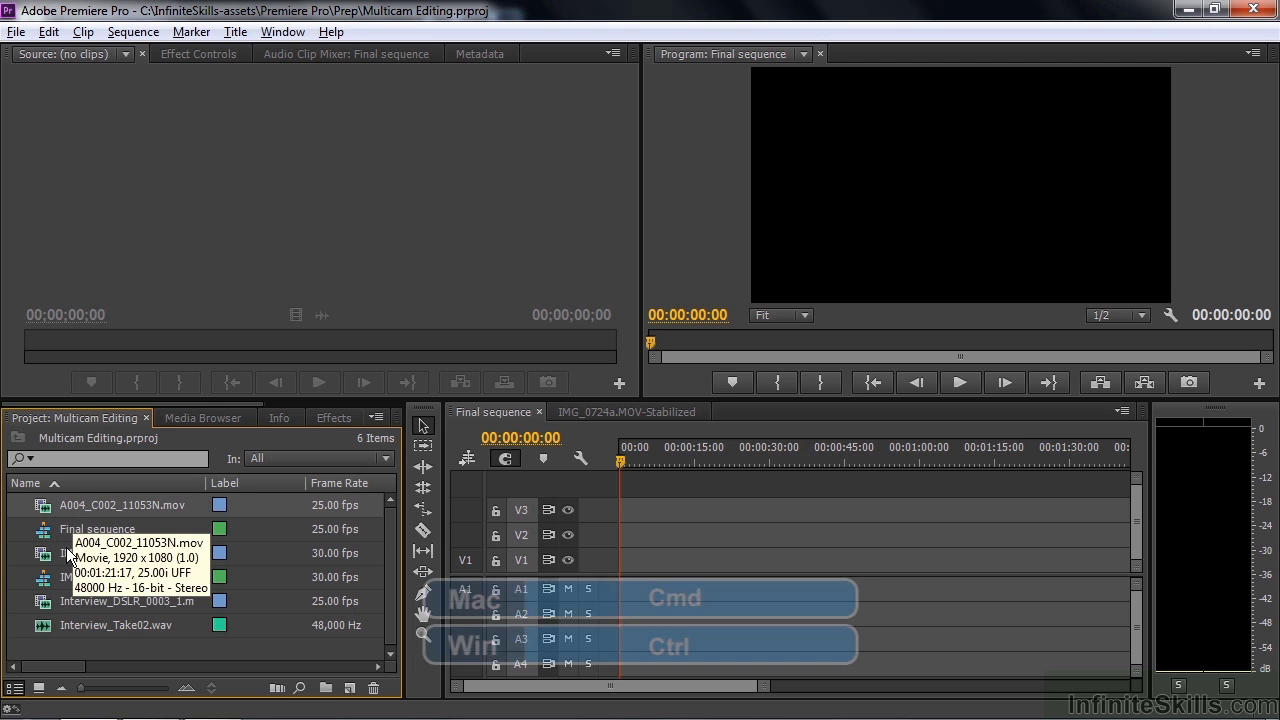
ctrl+click(66, 549)
ctrl+click(76, 605)
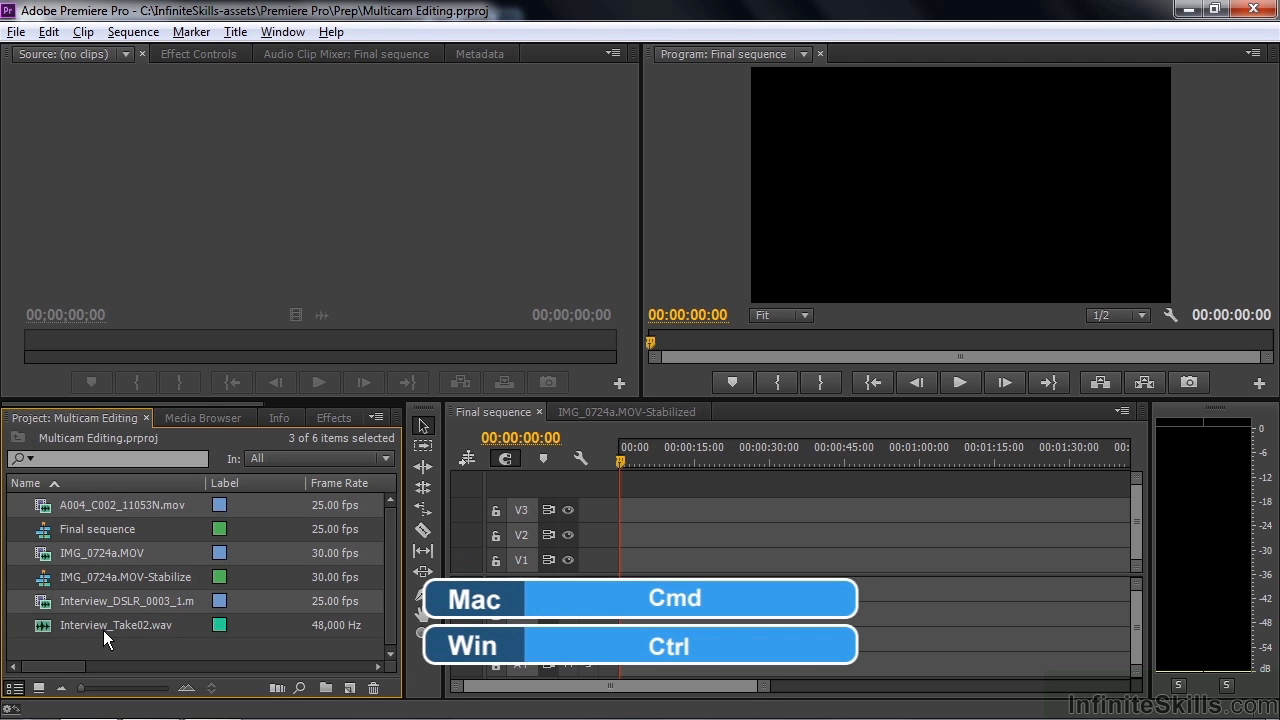
ctrl+click(103, 630)
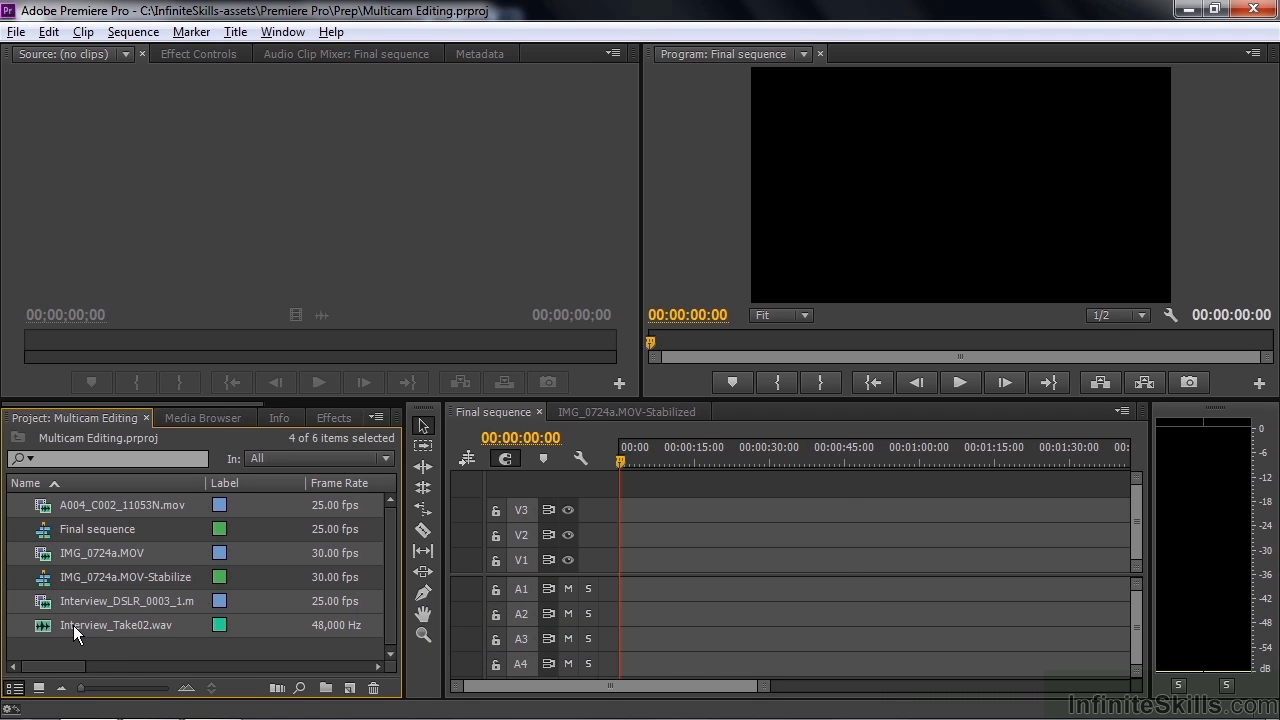
right_click(66, 624)
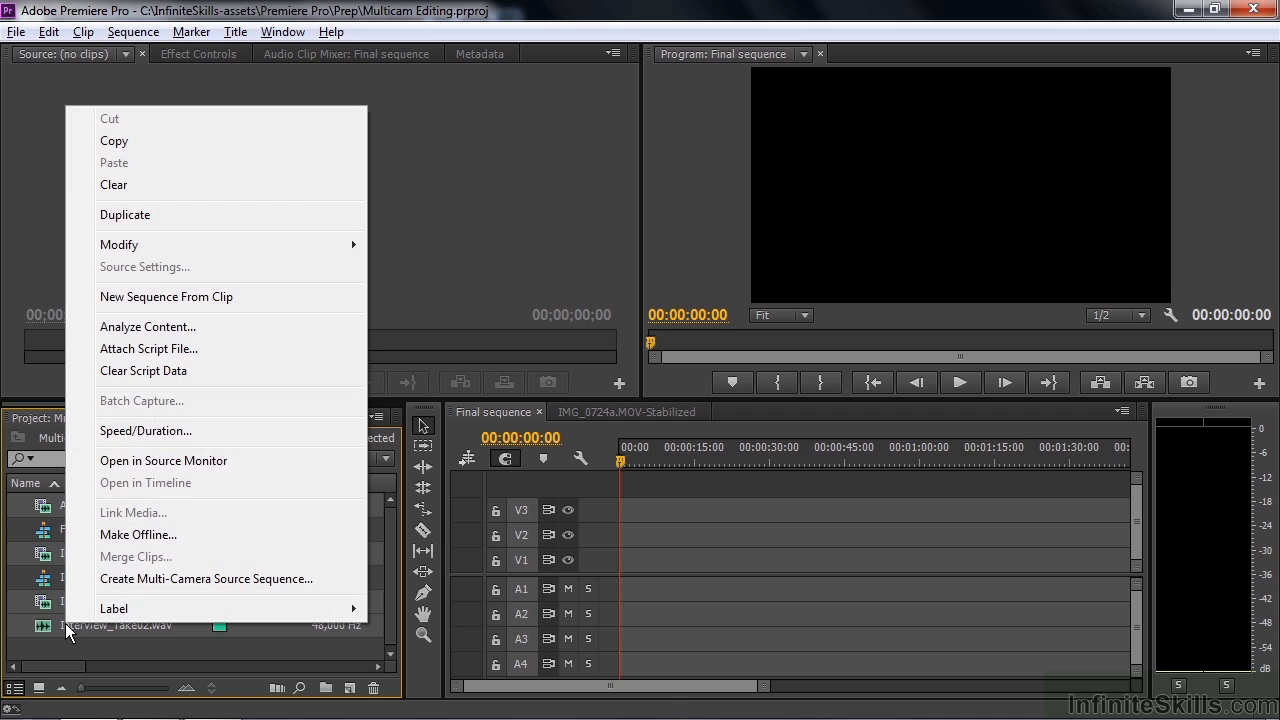
click(150, 580)
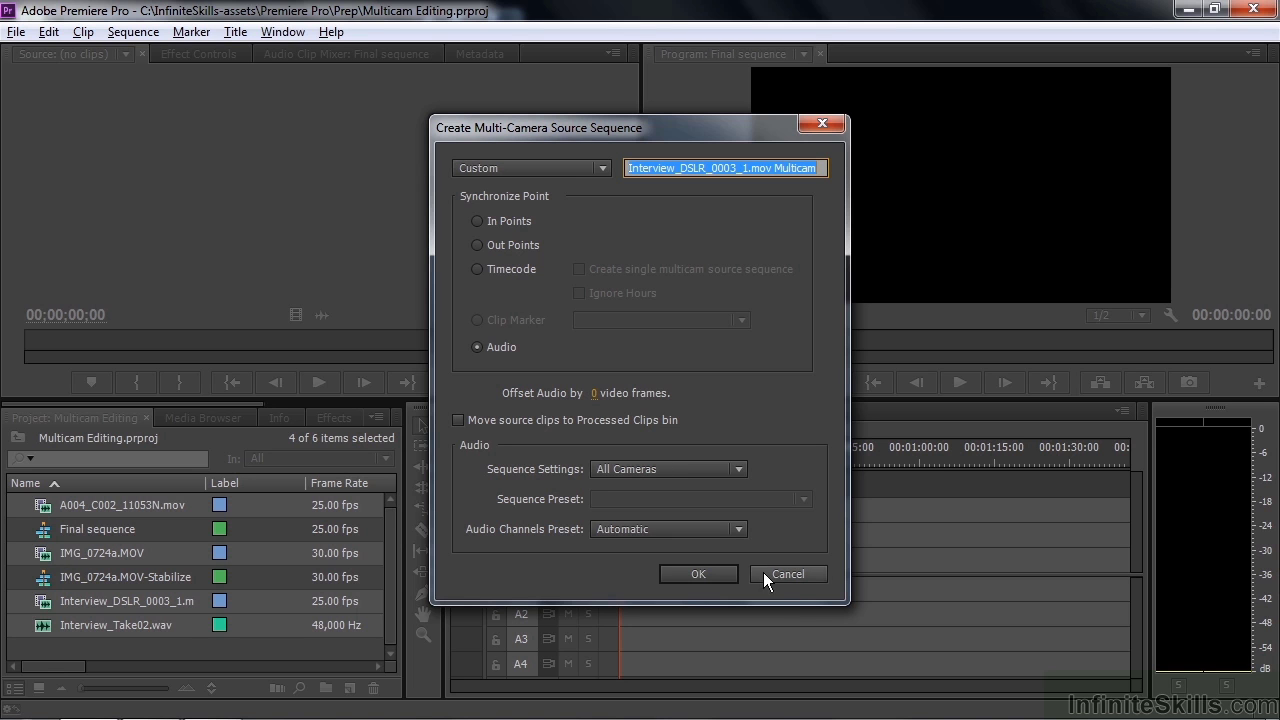
Cancel the dialog, load the clips into the Source monitor, and mark the clap on A004 at 00:00:12:24.
click(789, 574)
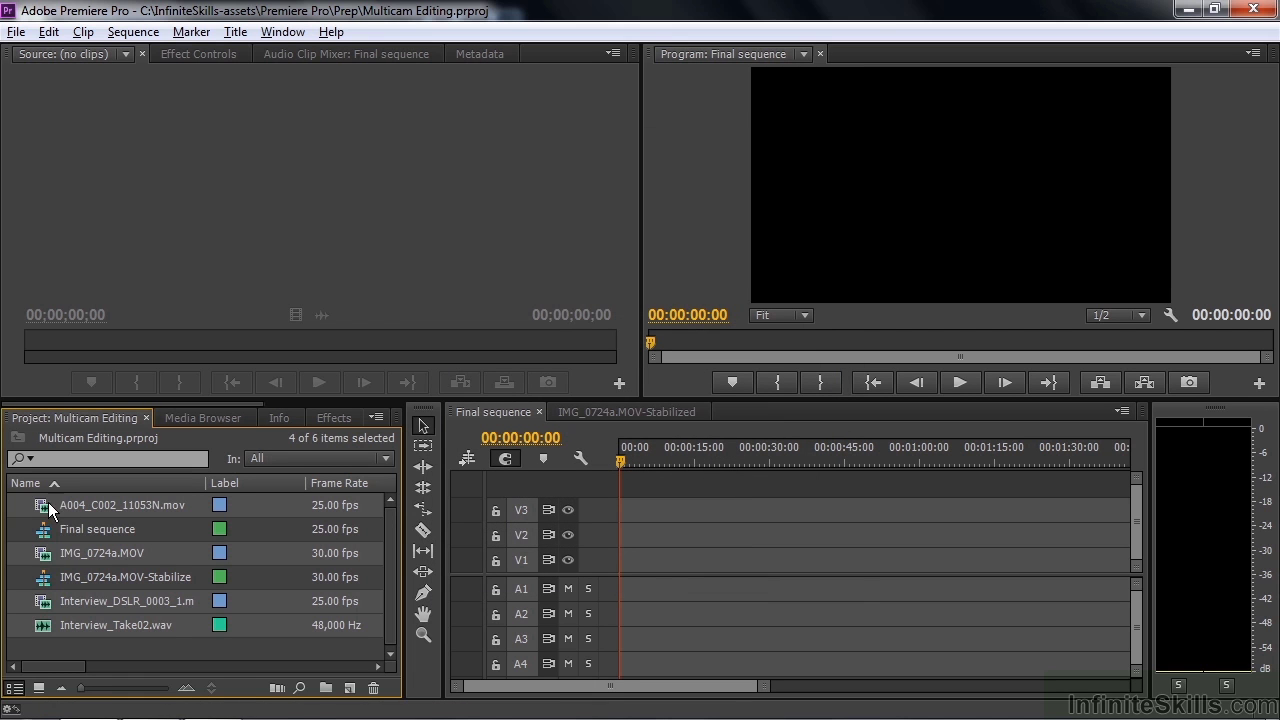
drag(42, 502, 170, 193)
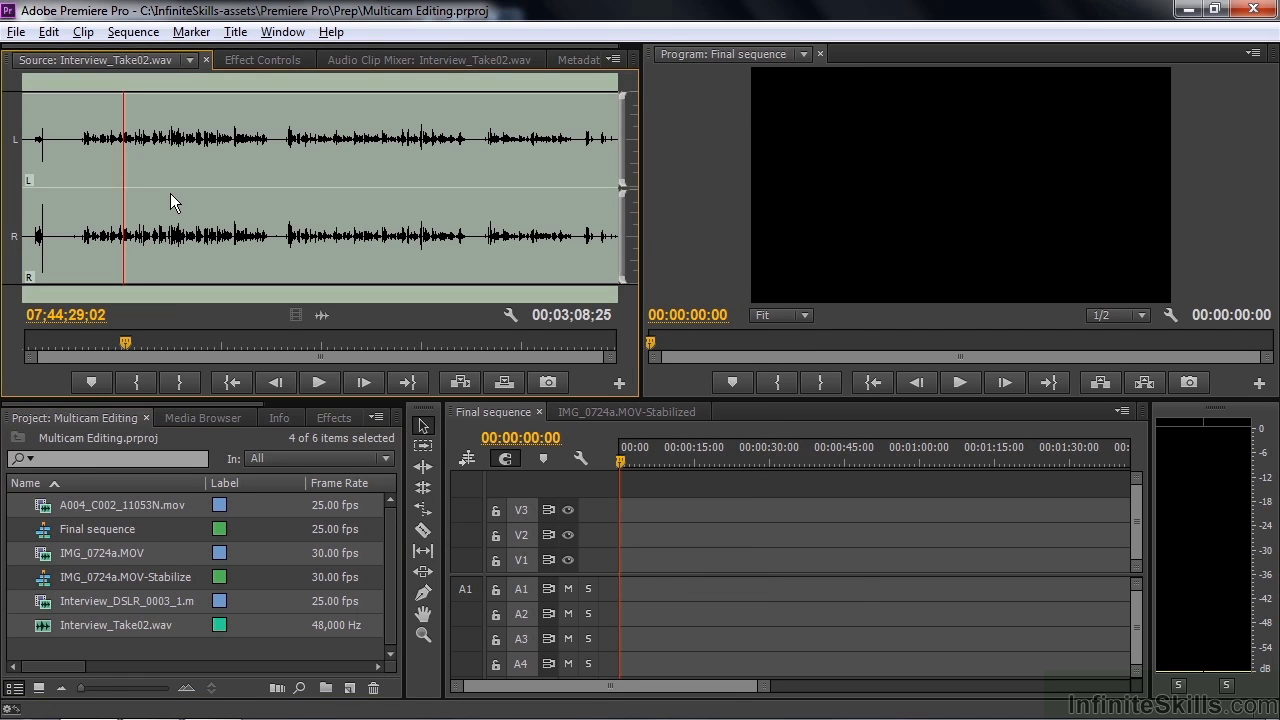
click(189, 61)
click(109, 136)
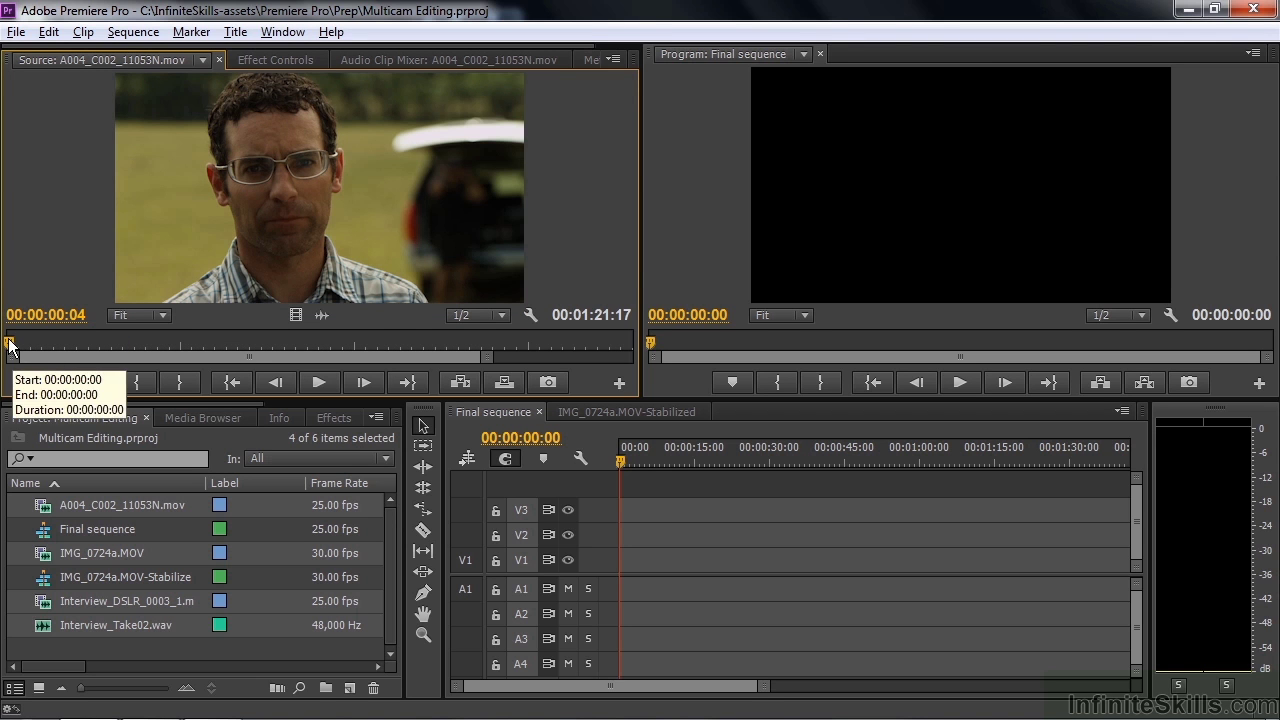
drag(24, 347, 156, 340)
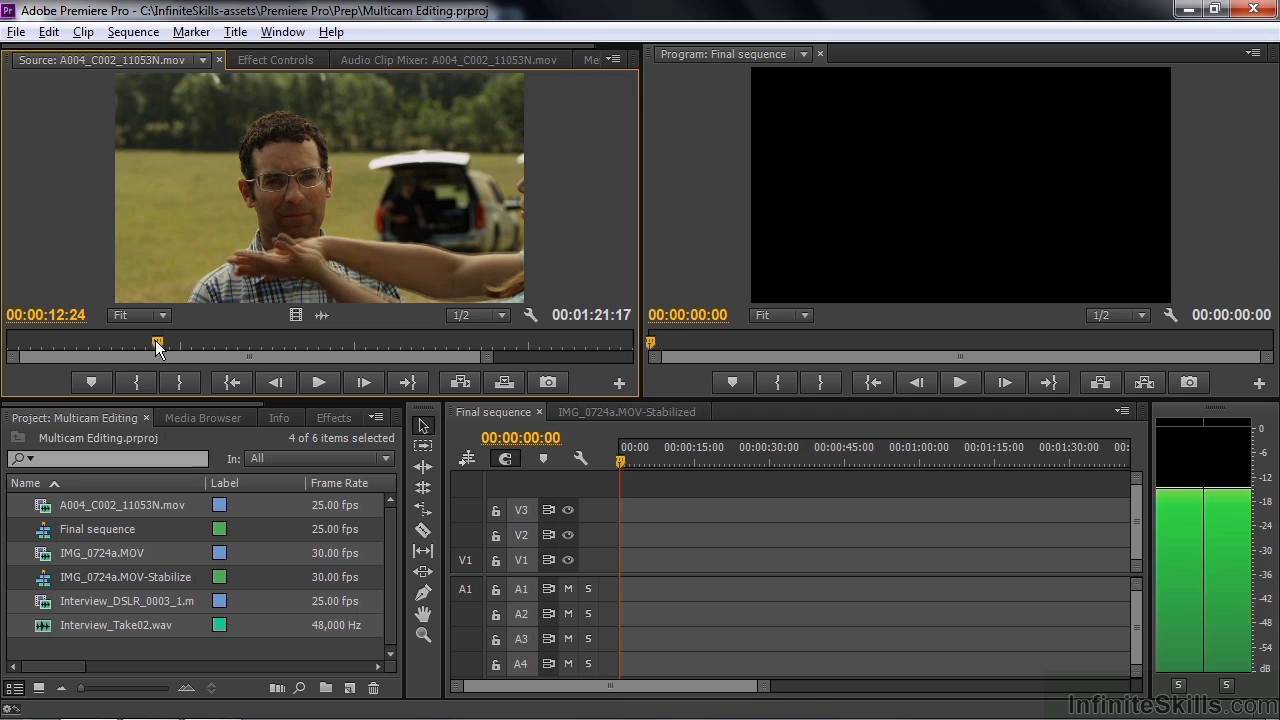
click(91, 382)
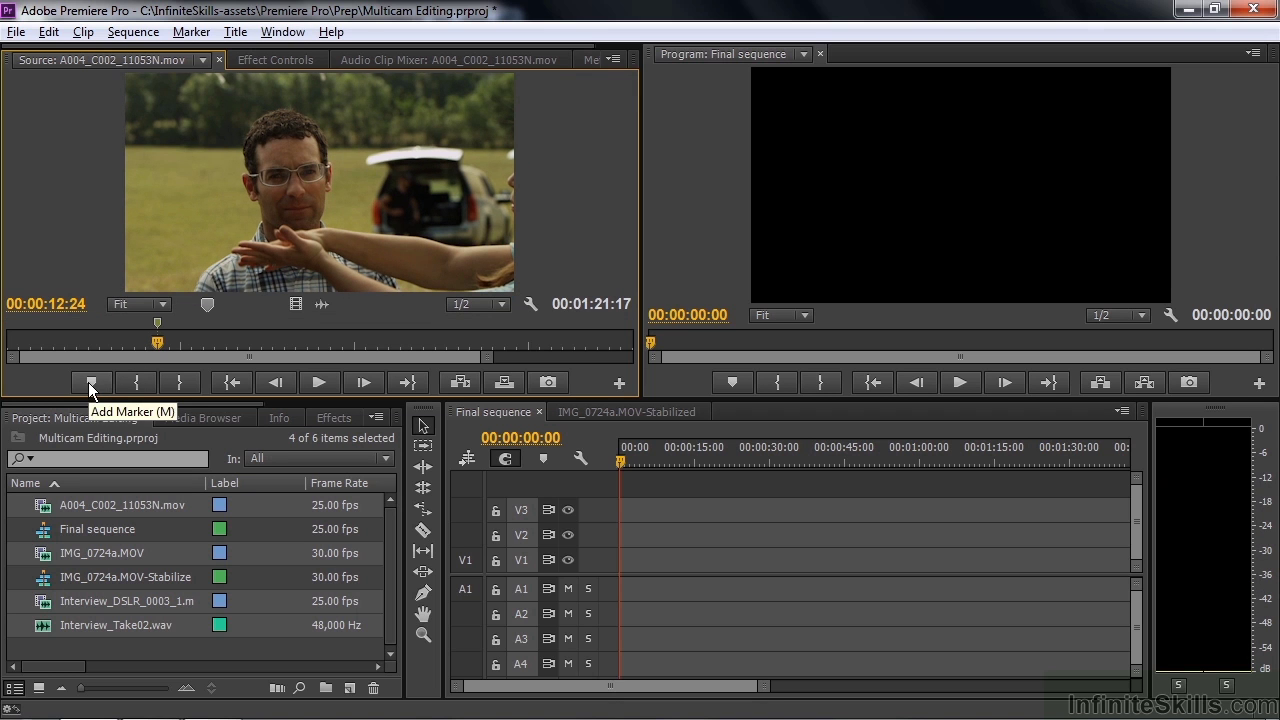
Add a marker at the clap in Interview_Take02.wav at 07;44;03;13.
click(202, 60)
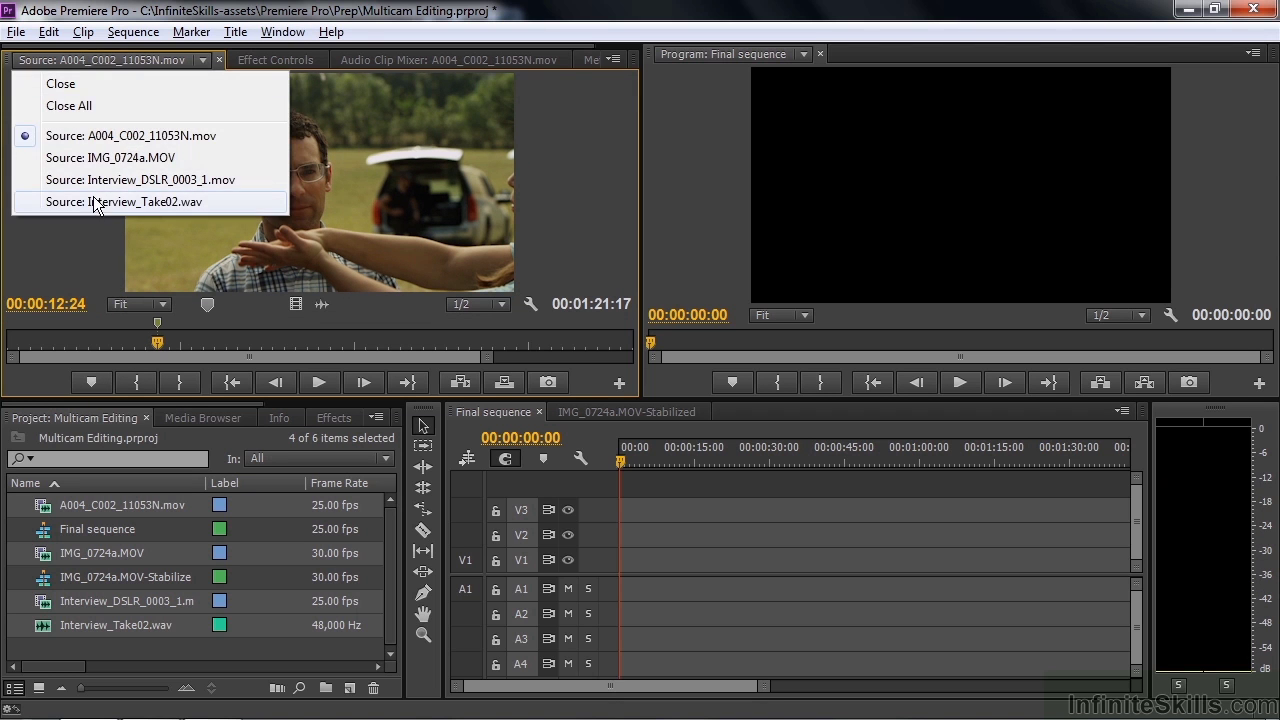
click(105, 203)
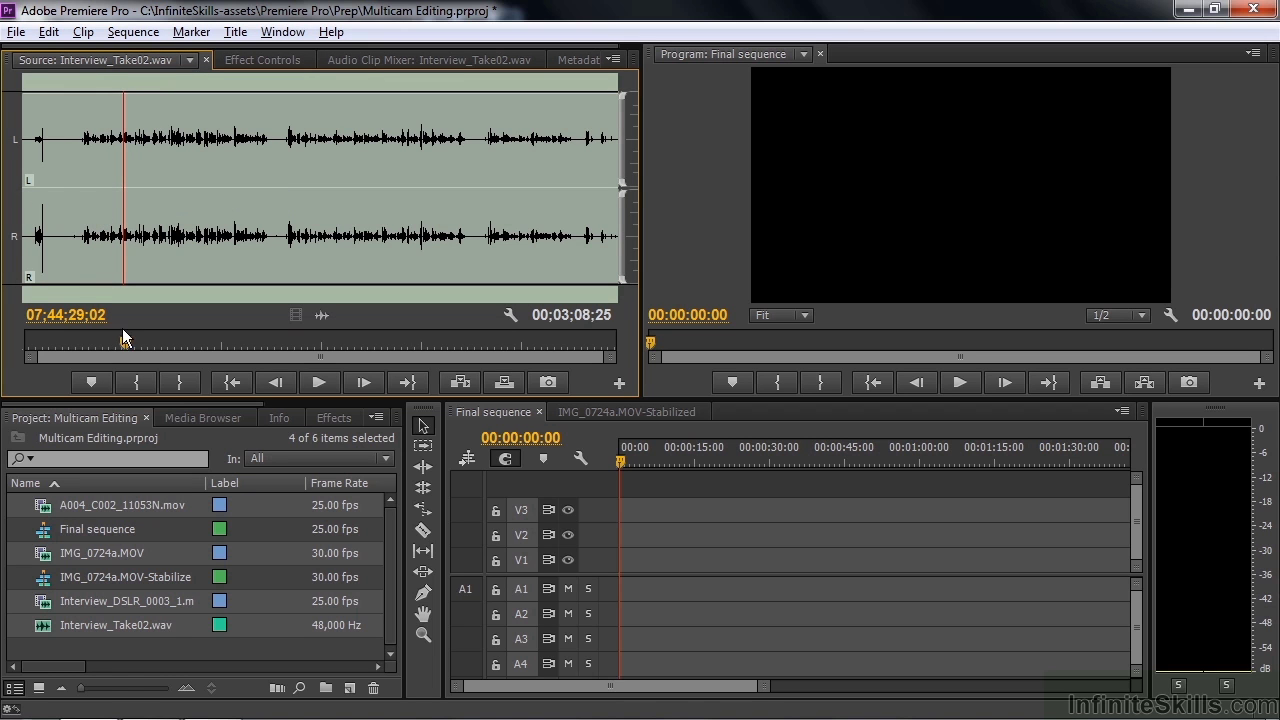
drag(124, 342, 45, 342)
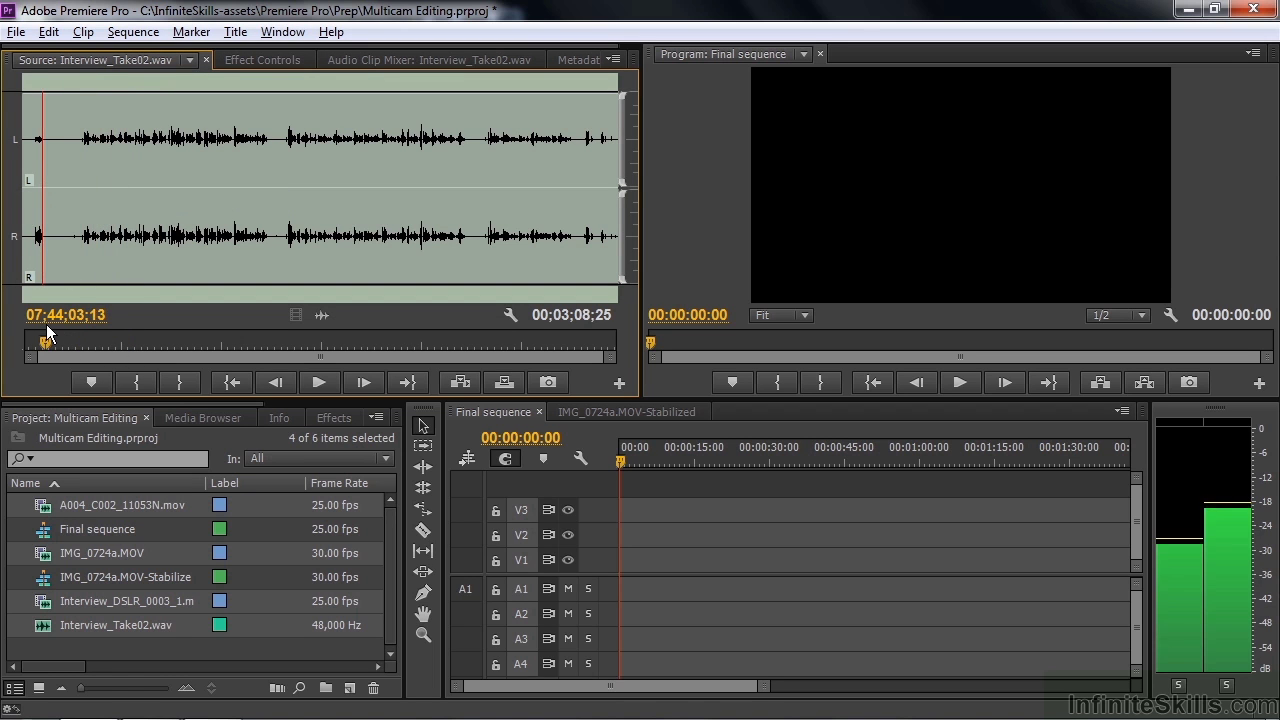
click(89, 381)
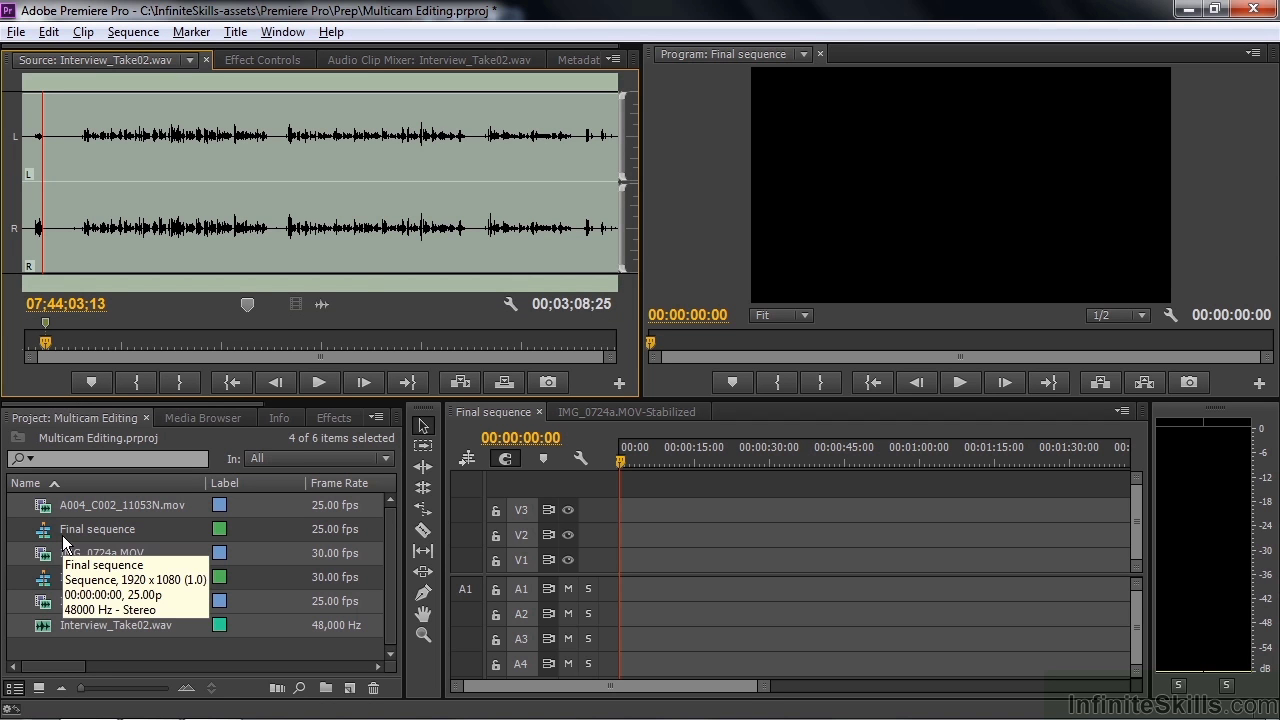
Create an audio-synced multi-camera source sequence named Multicam using the Custom naming preset.
right_click(66, 505)
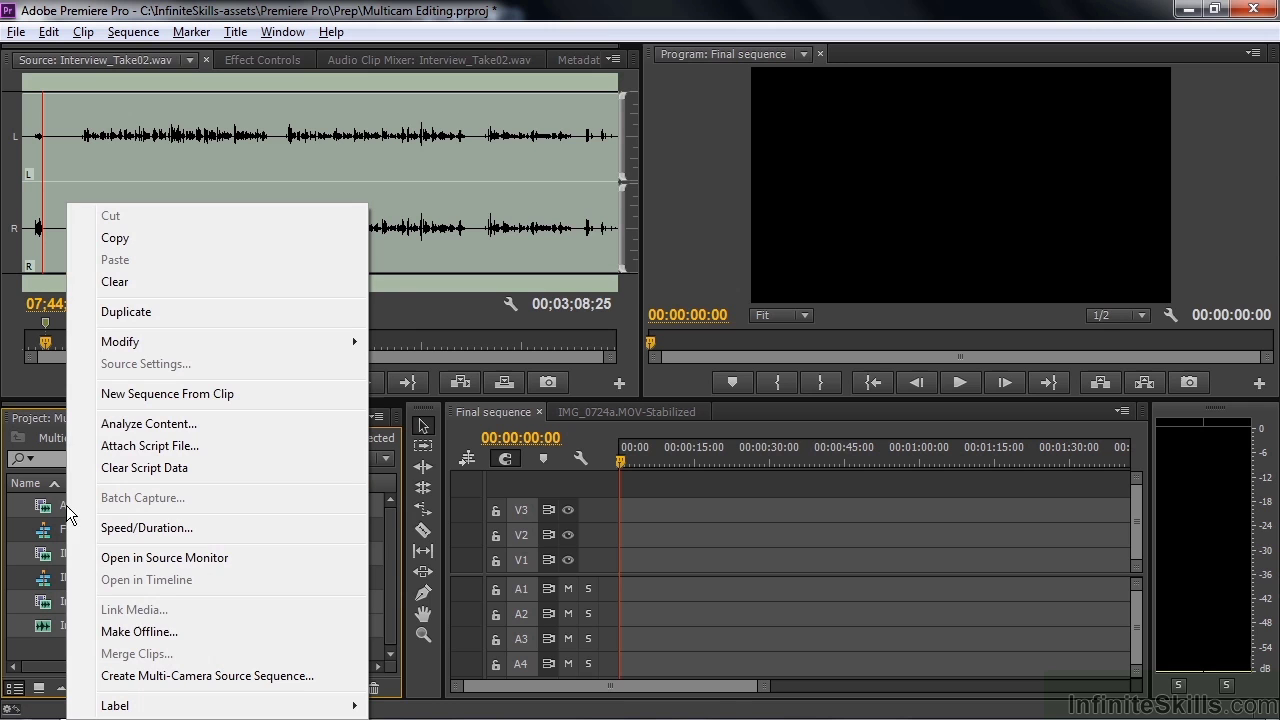
click(192, 678)
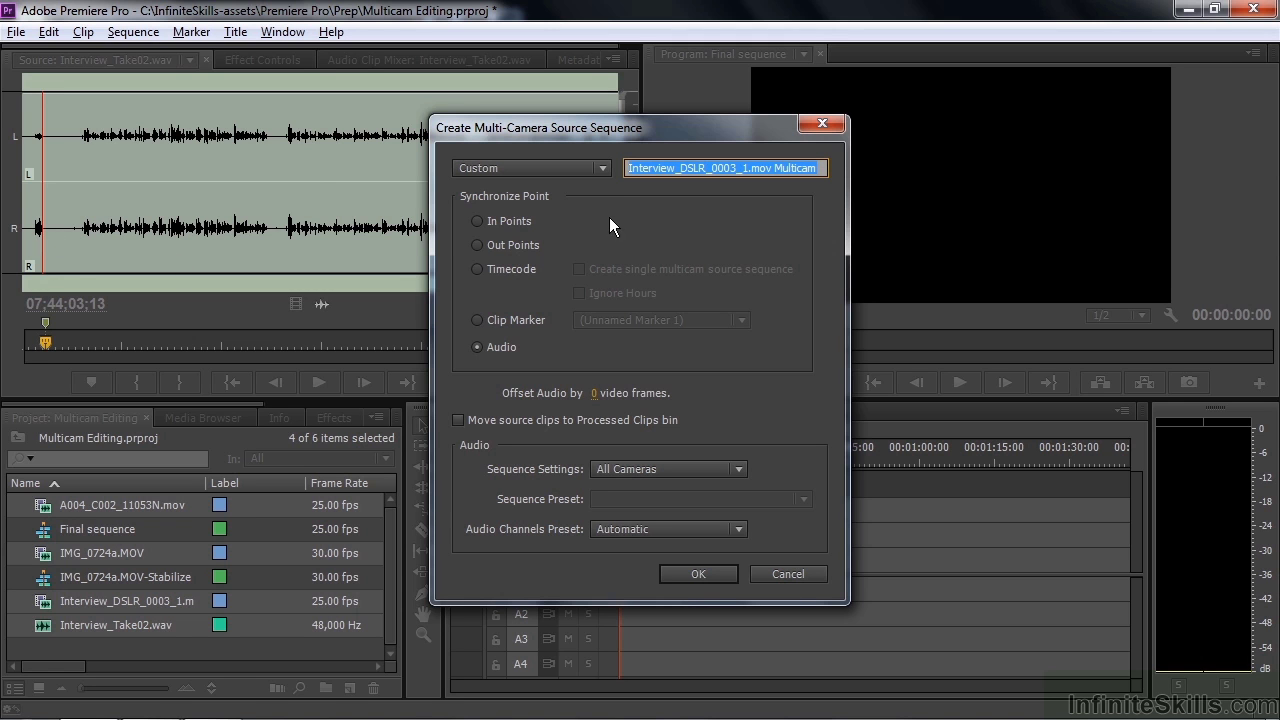
click(601, 169)
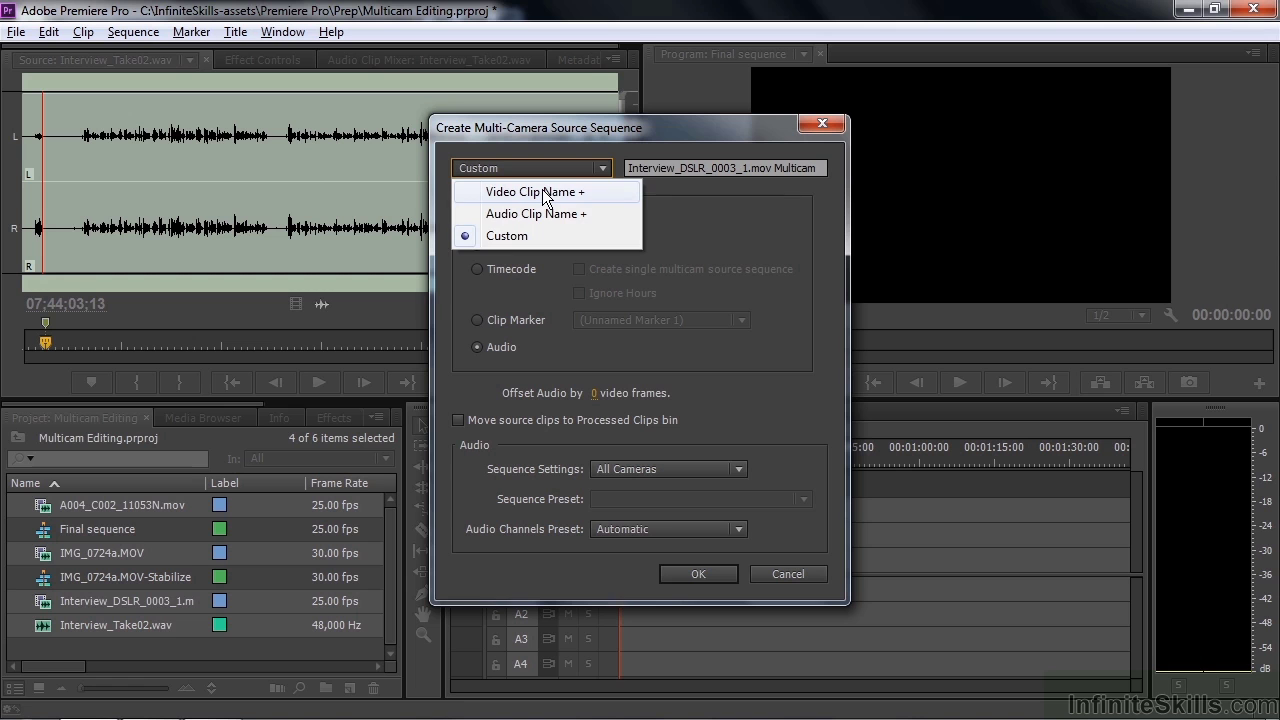
click(527, 235)
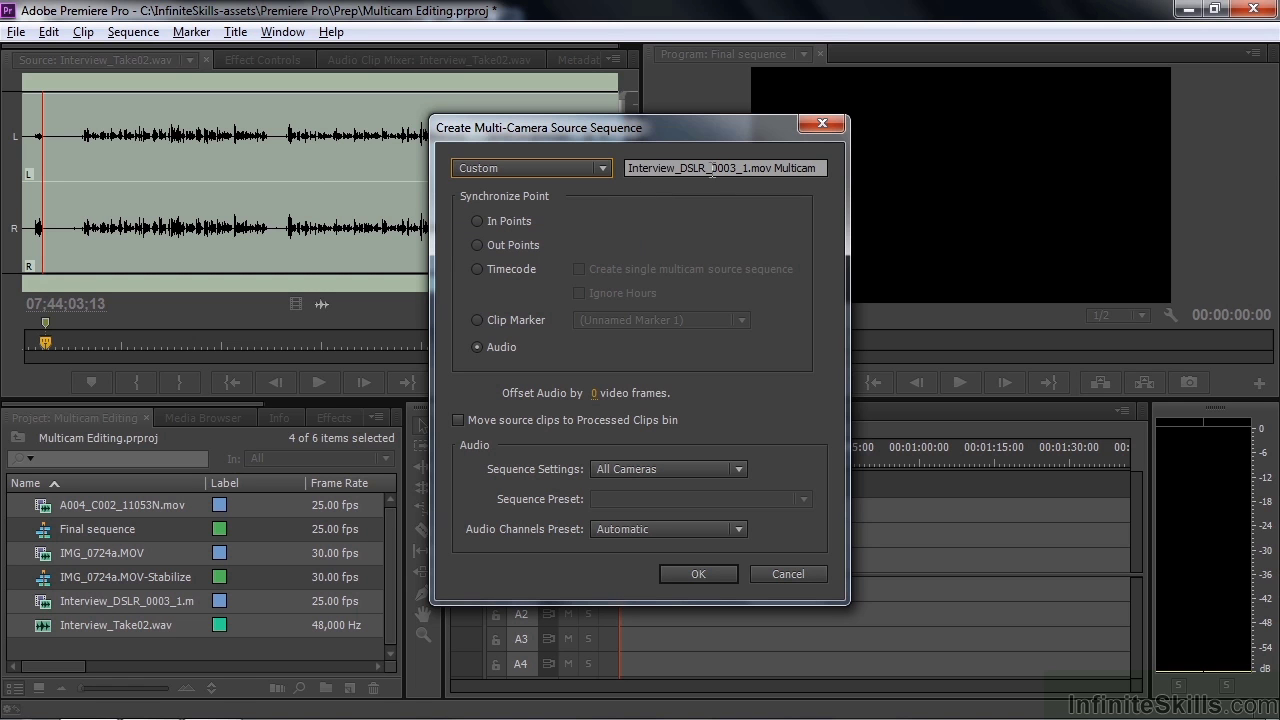
click(774, 167)
drag(774, 167, 600, 168)
key(BackSpace)
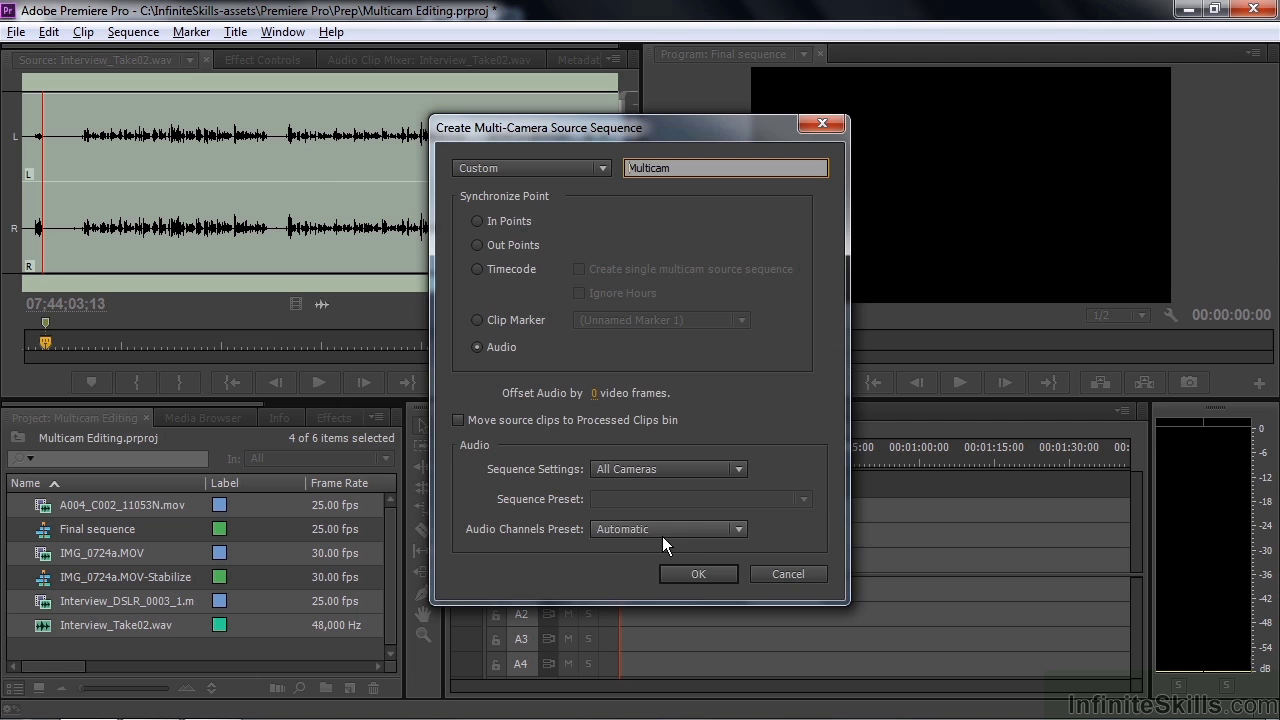
click(699, 575)
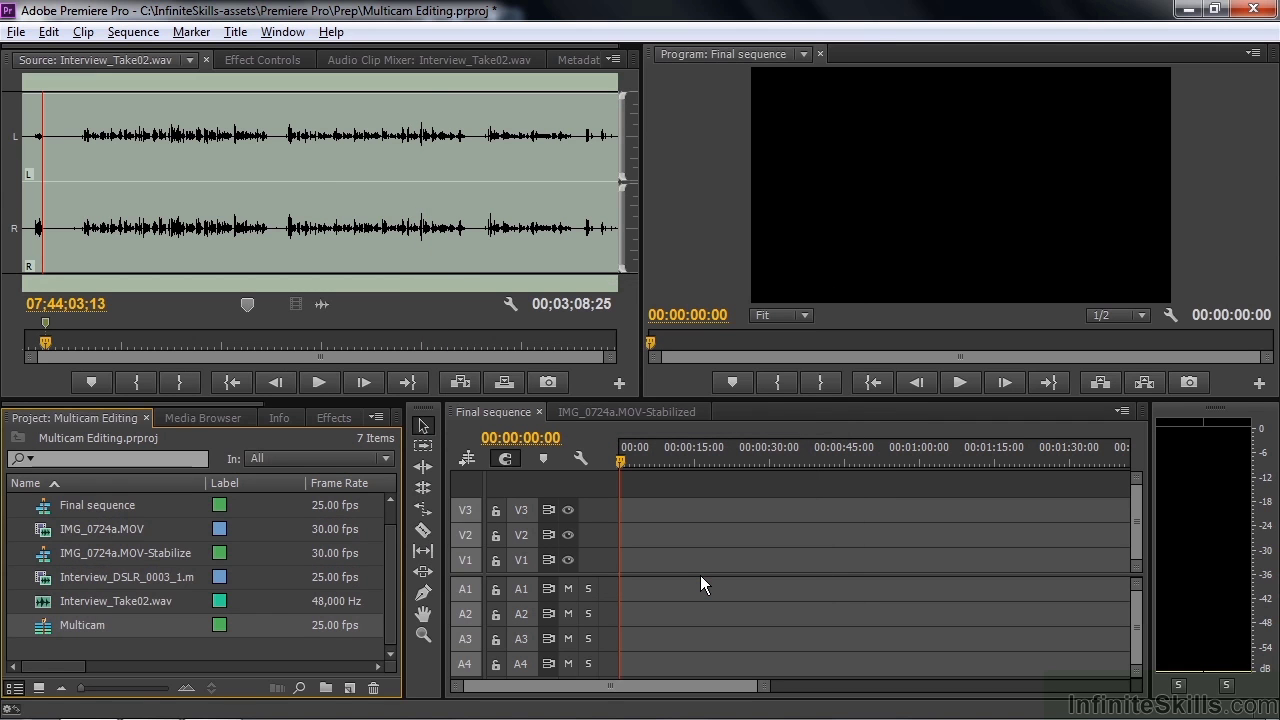
Open the Multicam sequence in the Source monitor and scrub to 00:00:12:24 to view its angles.
double_click(44, 632)
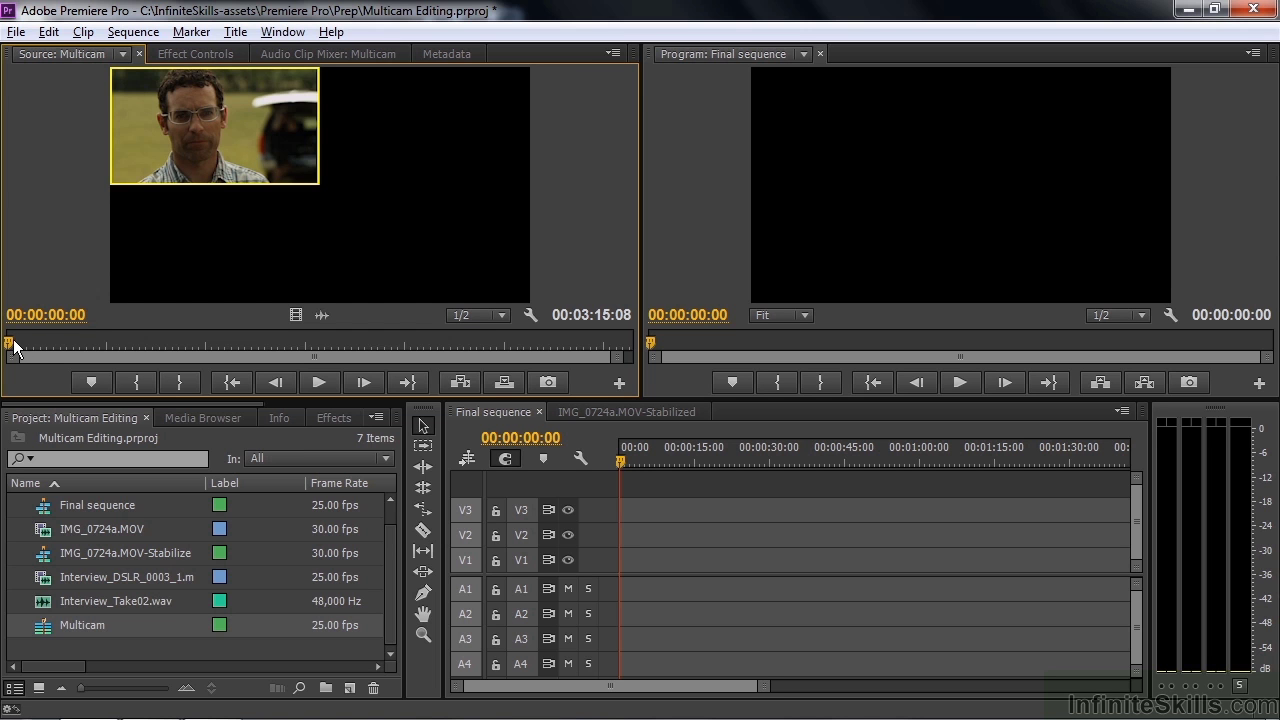
drag(11, 343, 56, 344)
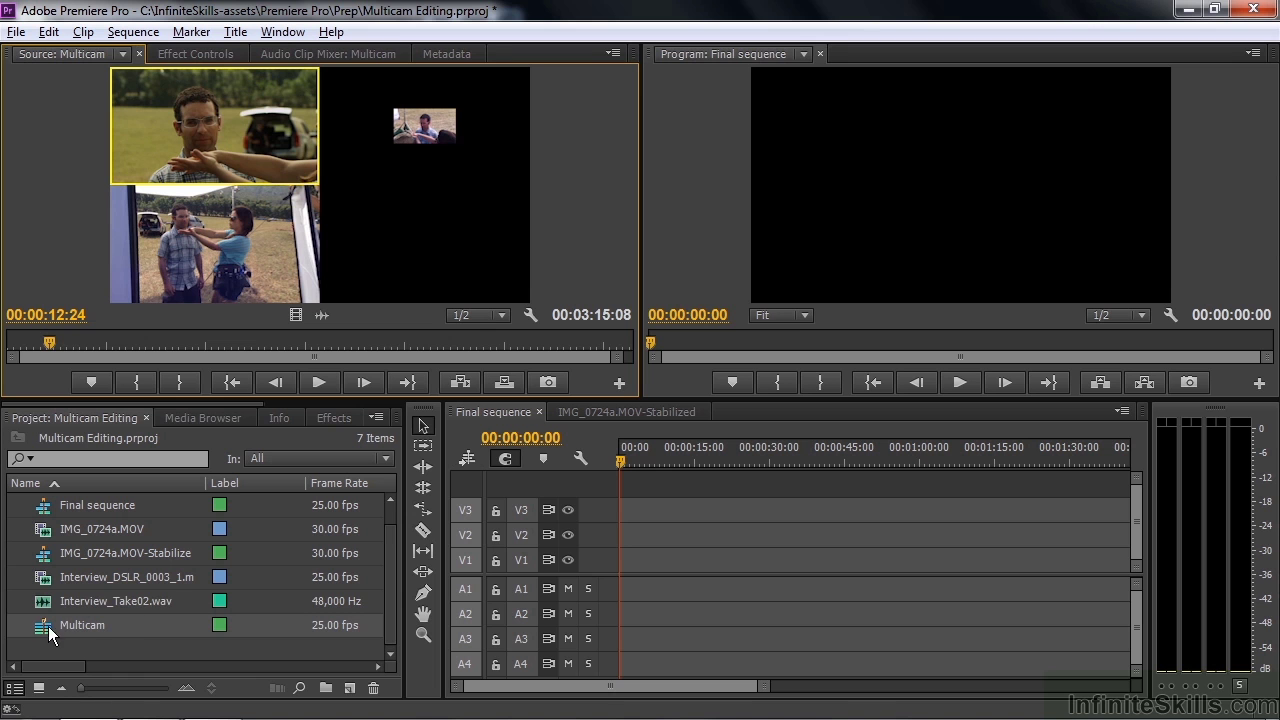
Add the Multicam sequence to the Final sequence as a single clip, matching its settings.
drag(48, 626, 620, 644)
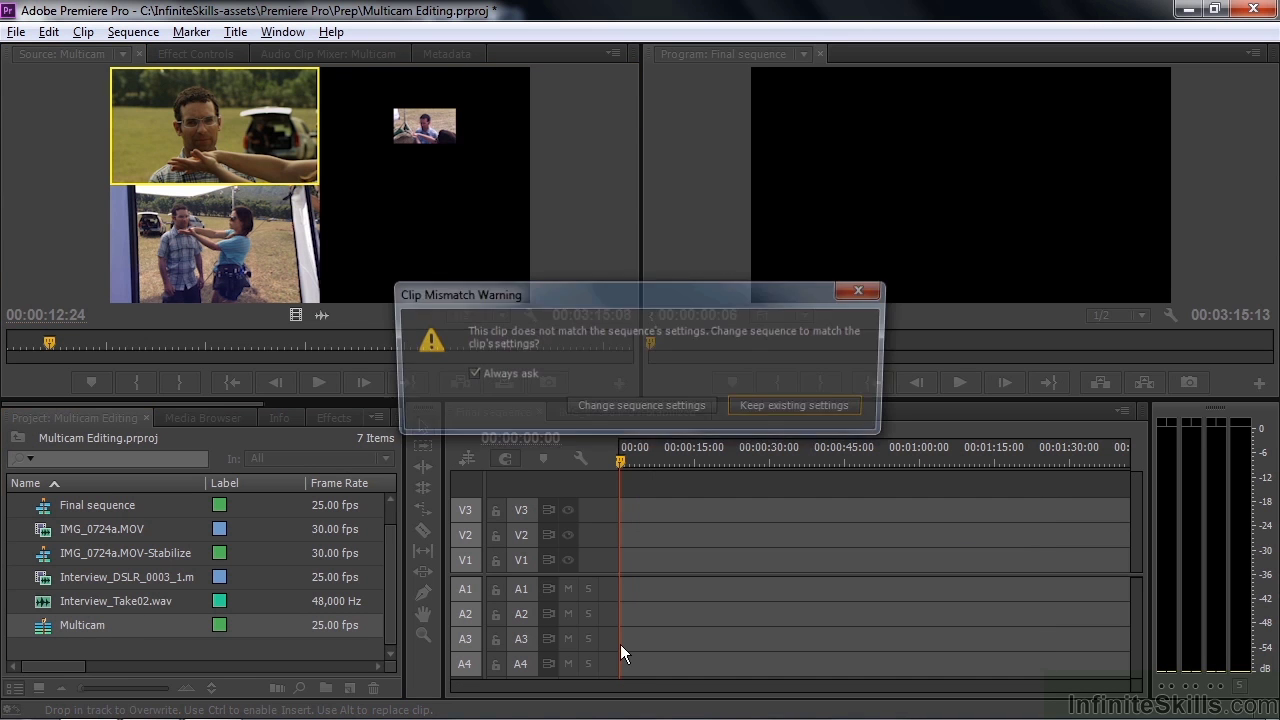
click(633, 413)
mouse_move(616, 456)
mouse_down()
mouse_move(655, 463)
mouse_move(616, 457)
mouse_up()
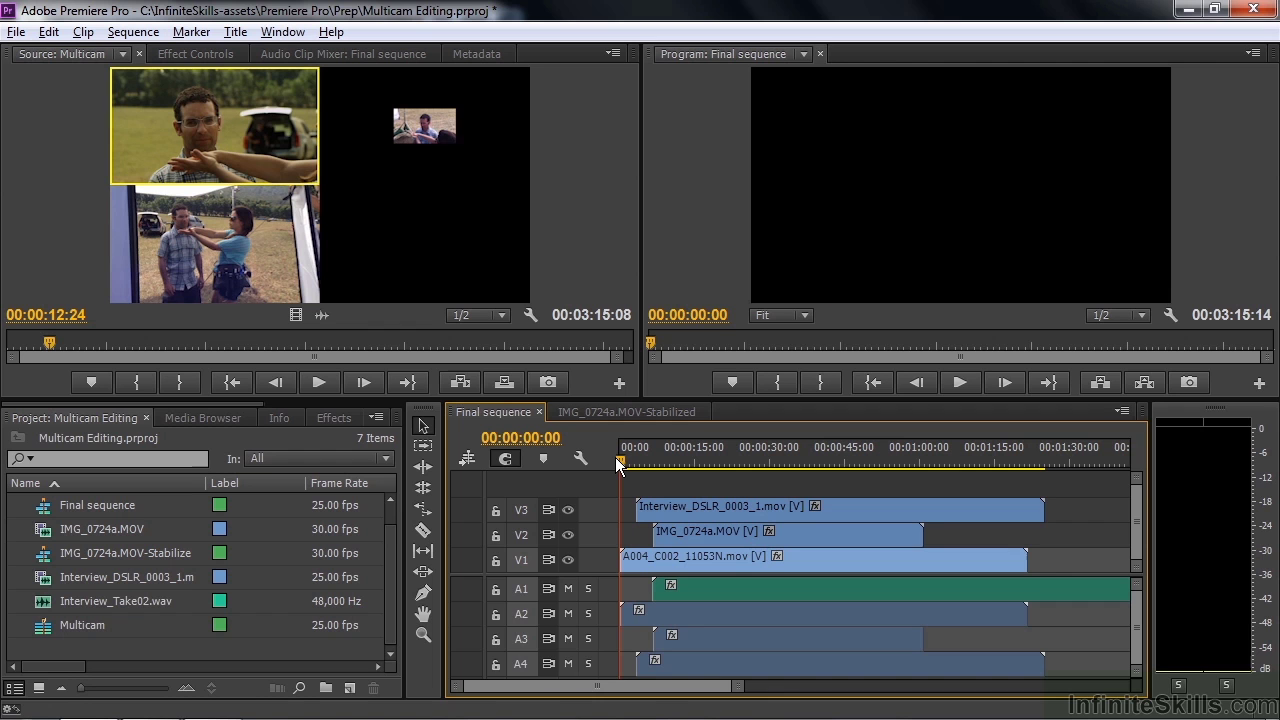
key(ctrl+z)
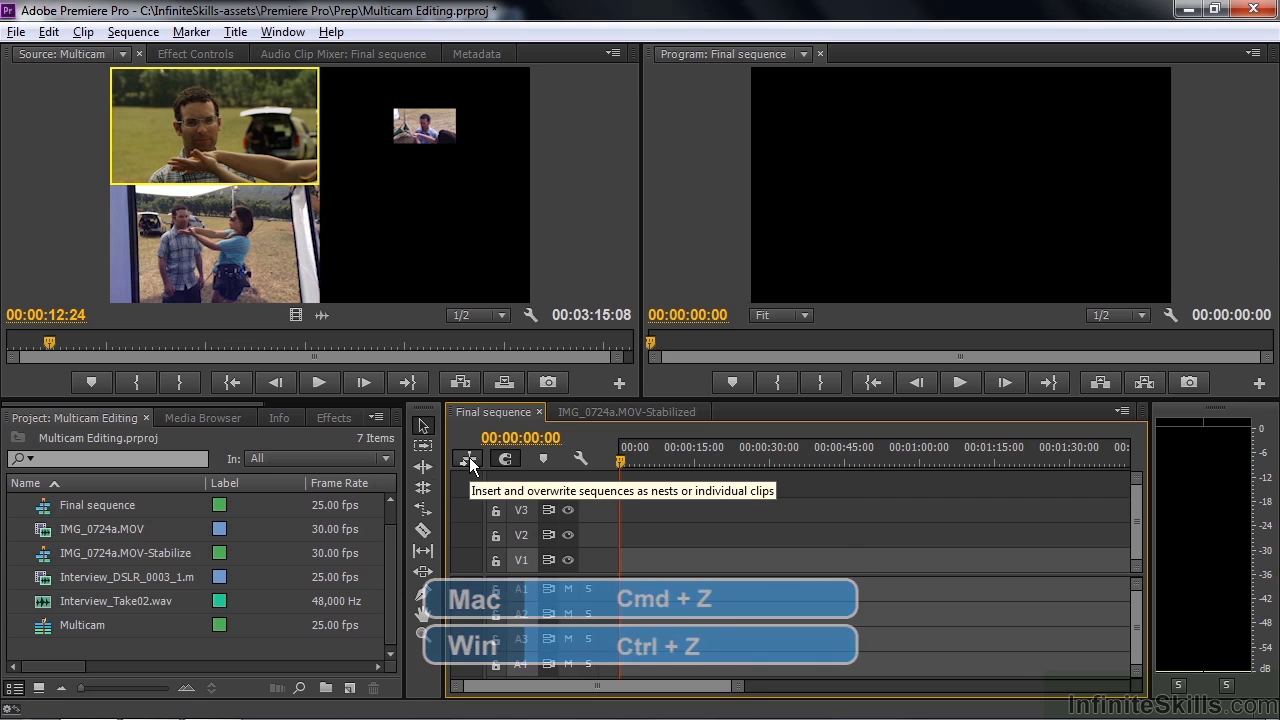
drag(40, 625, 645, 547)
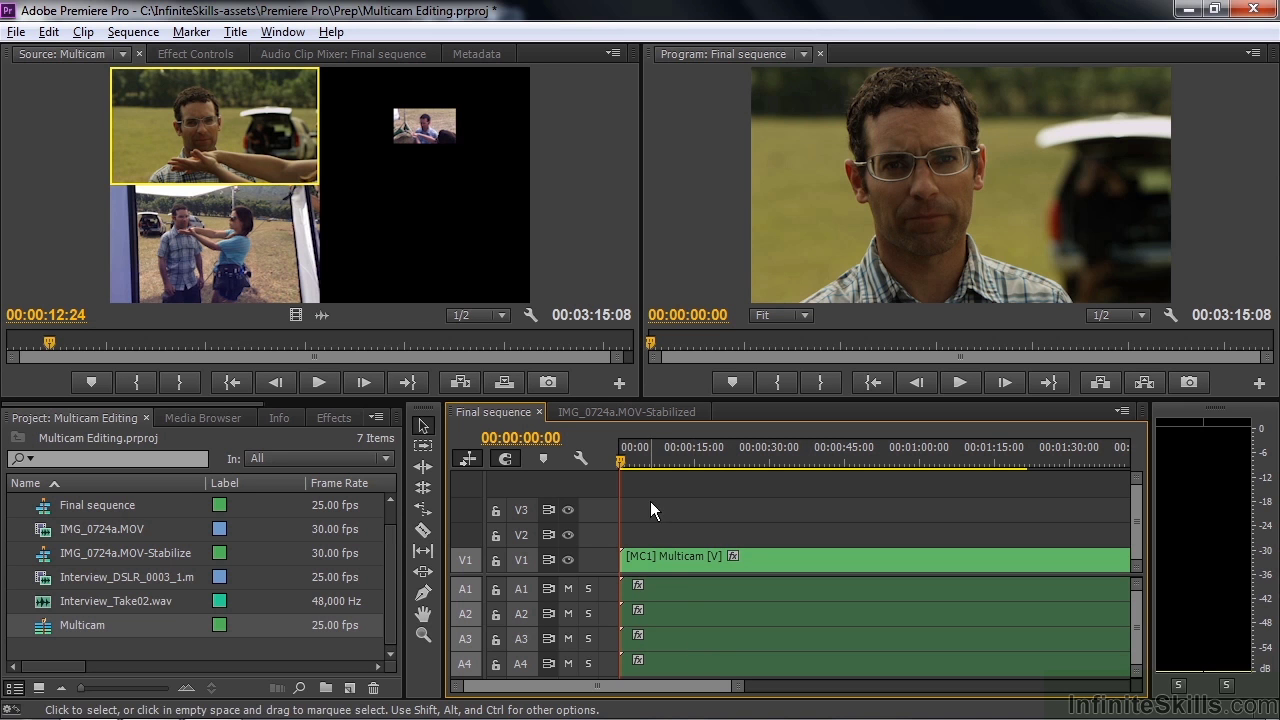
drag(622, 465, 704, 469)
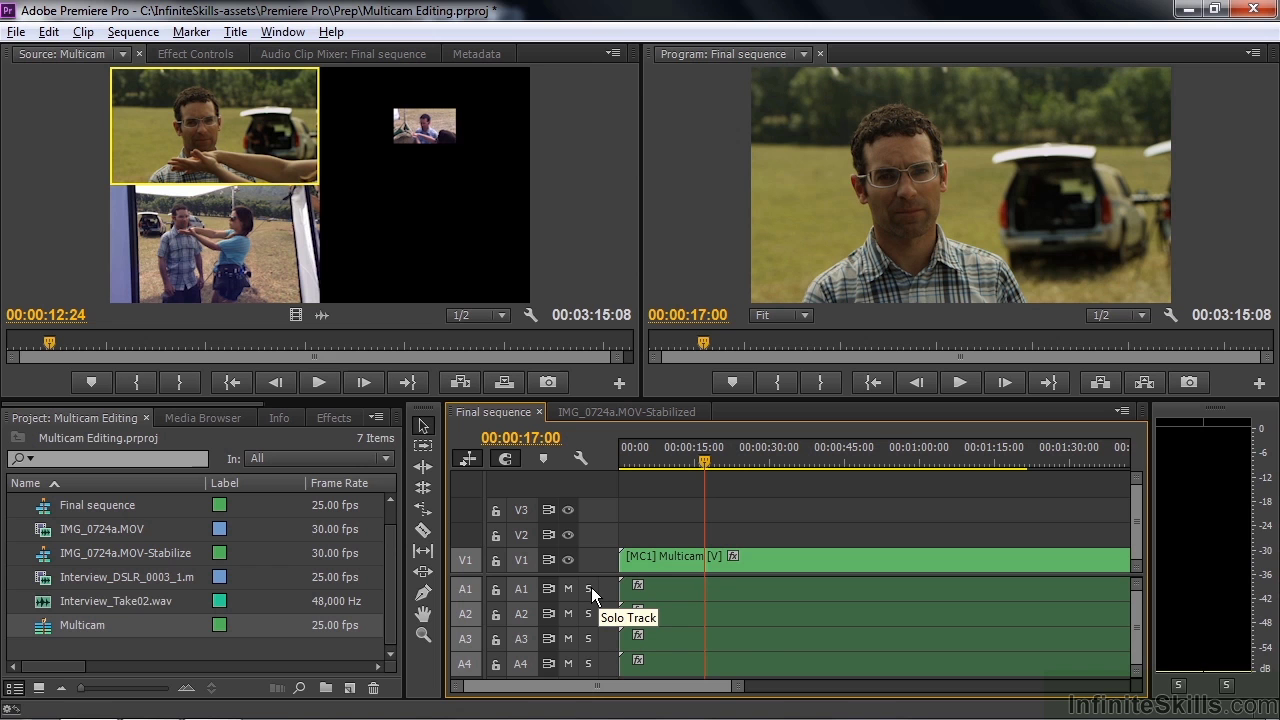
Solo audio track A1 and play back the section around 18–20 seconds.
click(591, 587)
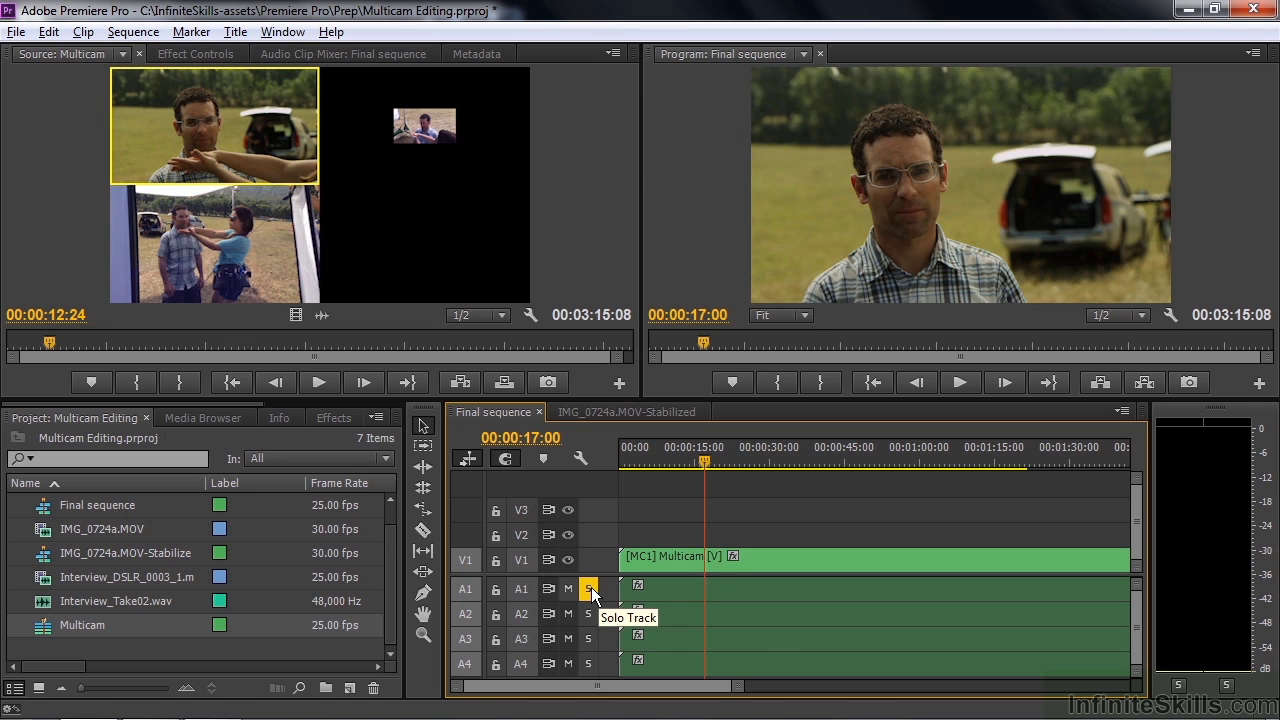
click(712, 460)
drag(713, 458, 725, 463)
key(space)
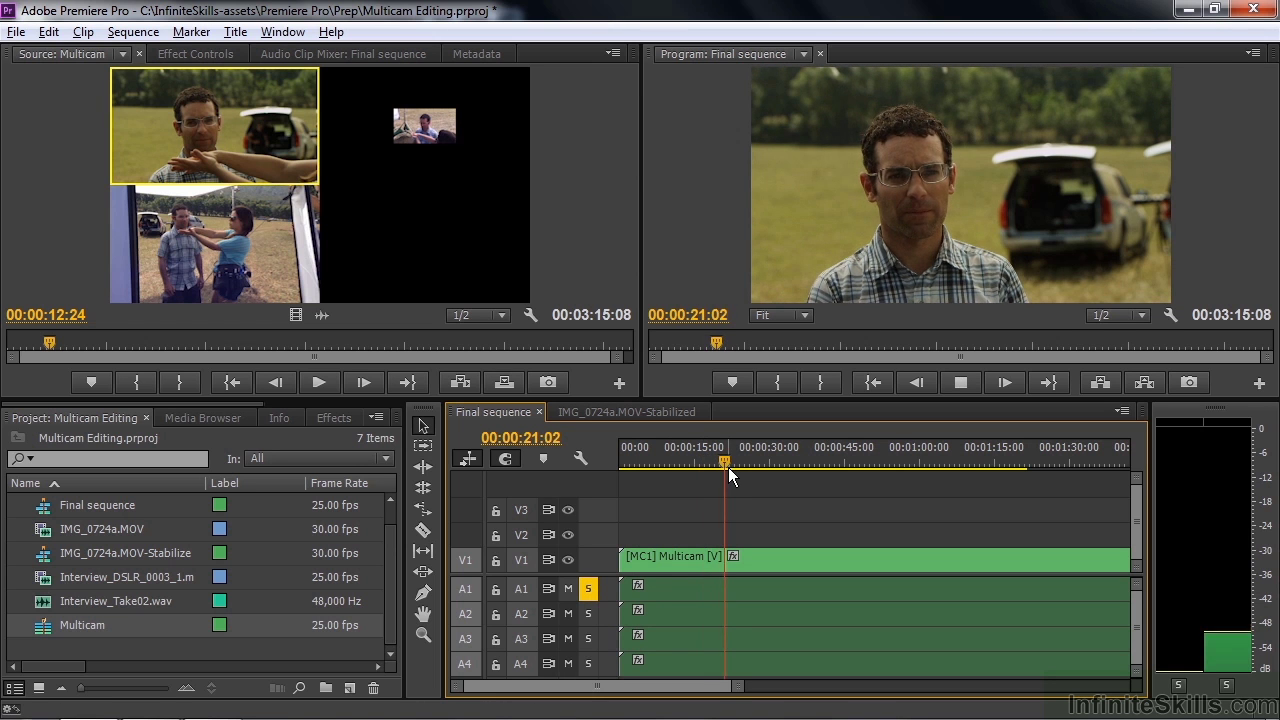
key(space)
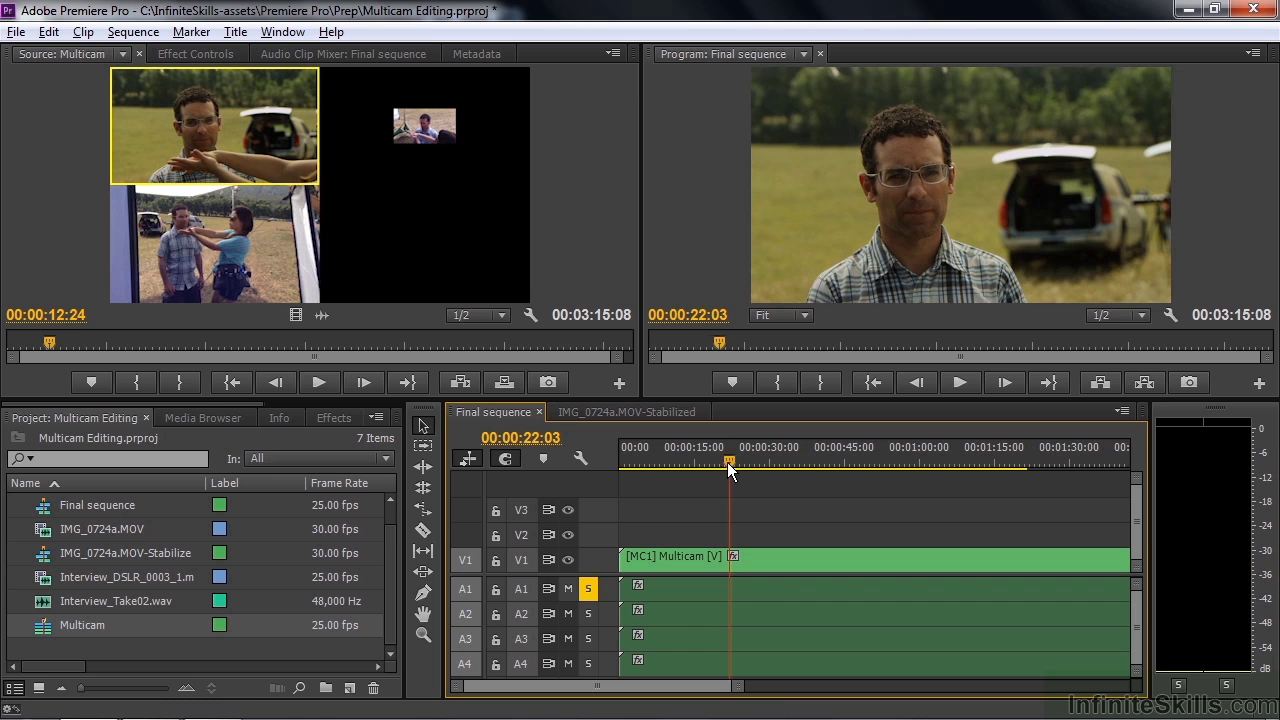
drag(727, 462, 701, 491)
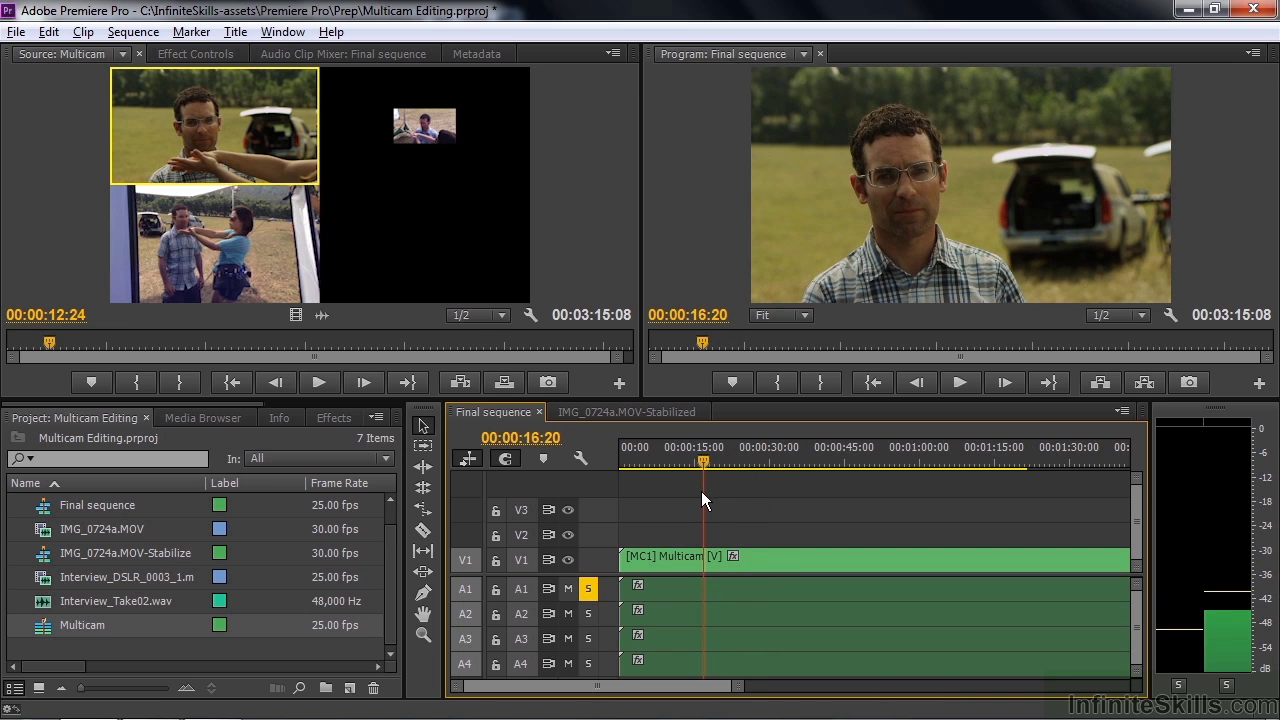
Ripple-trim about 15 seconds off the start of the [MC1] Multicam clip.
click(423, 467)
drag(623, 557, 702, 567)
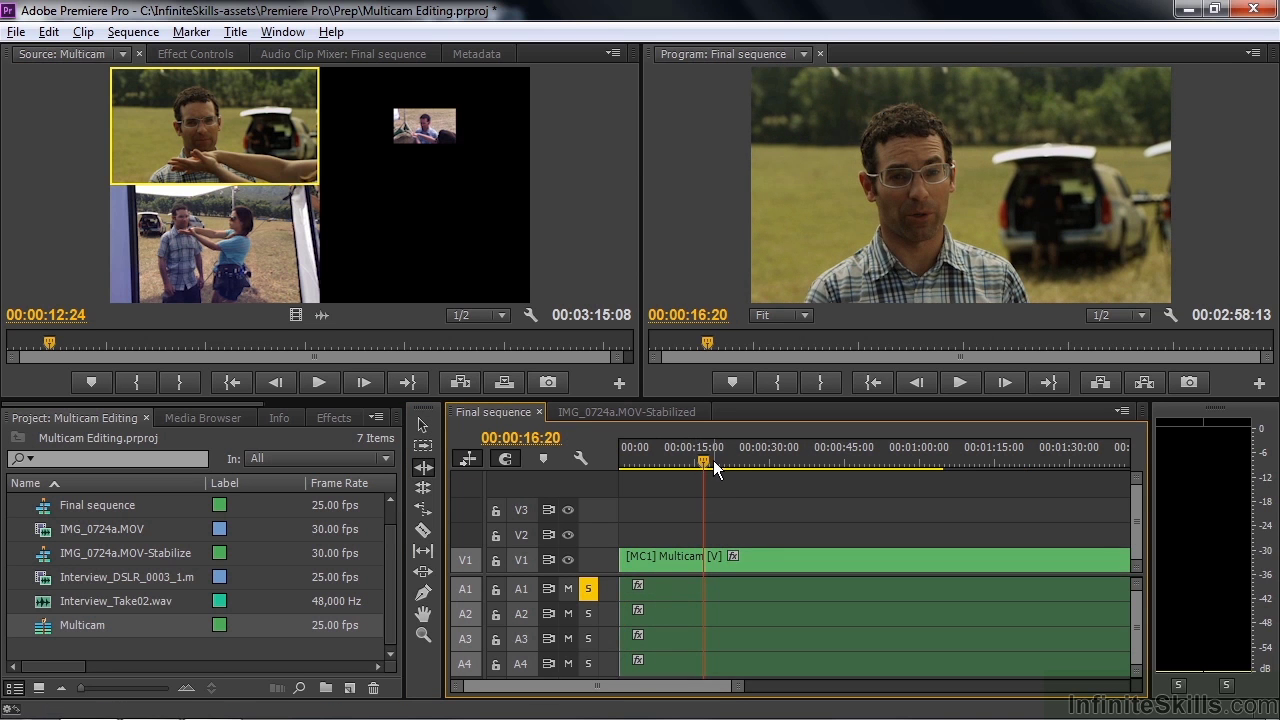
drag(713, 460, 622, 472)
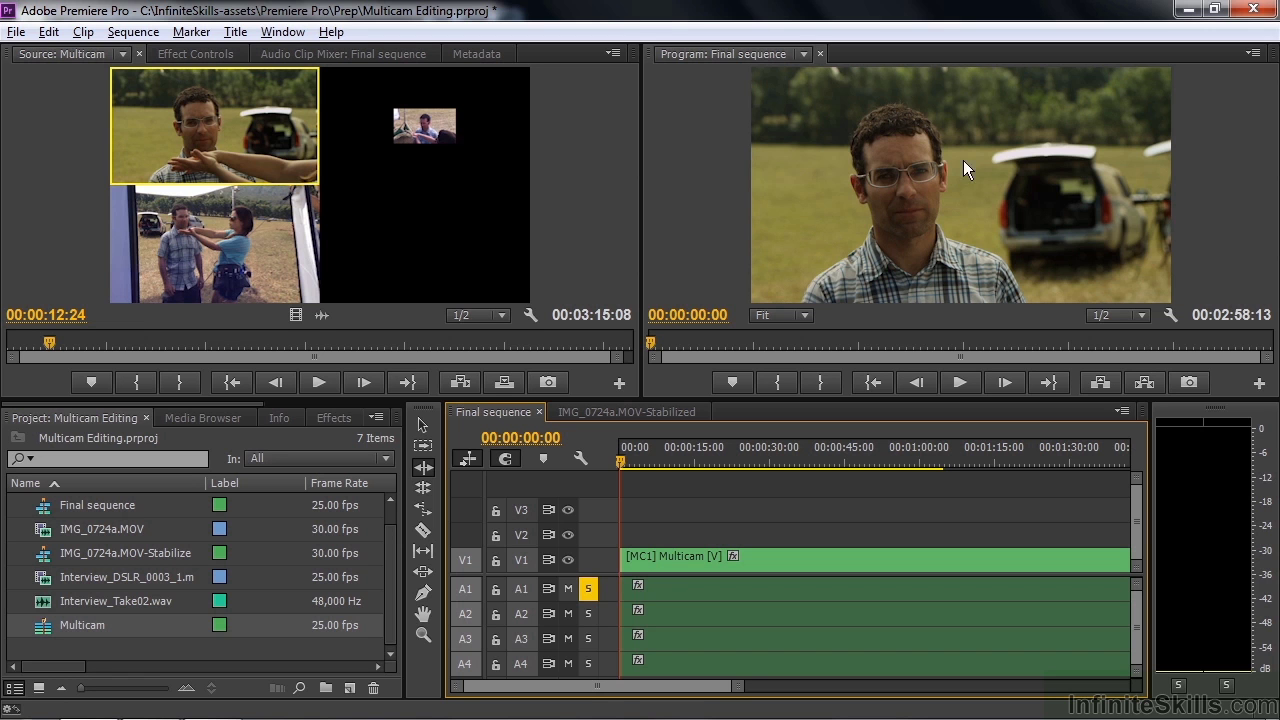
Switch the Program monitor to Multi-Camera view showing every angle, trying angles 3 and 1.
click(1252, 53)
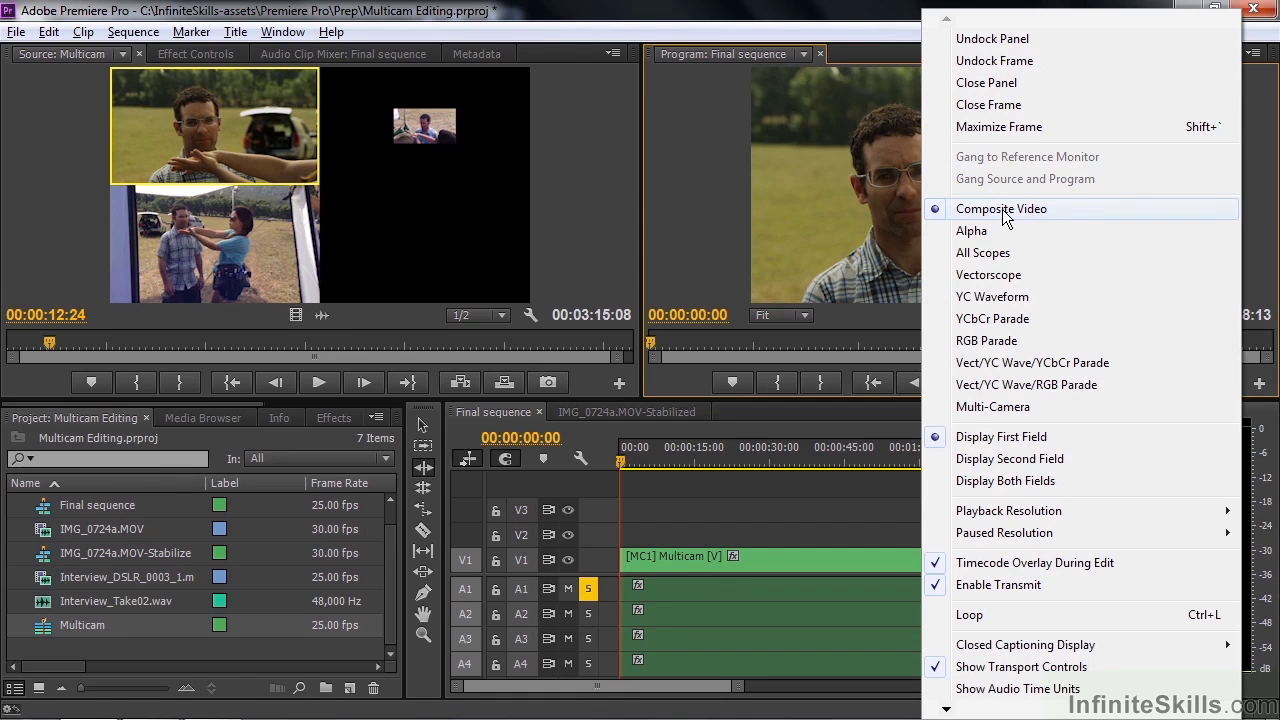
click(978, 406)
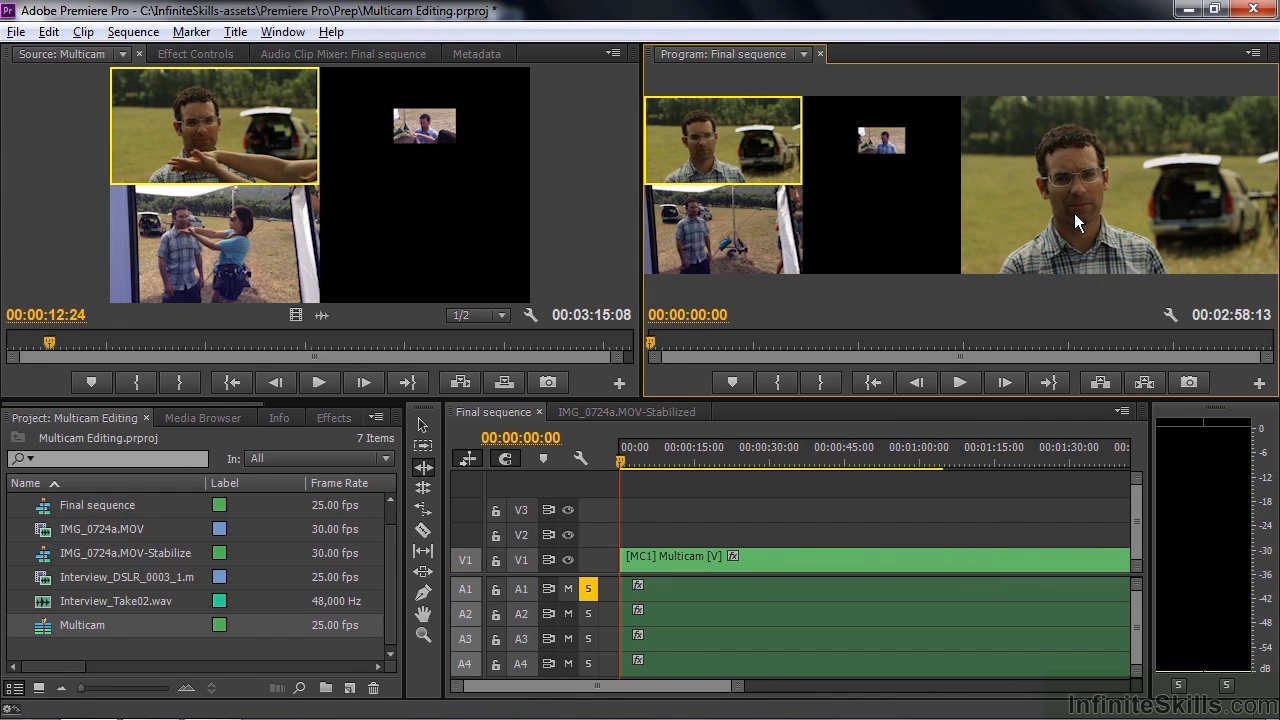
click(893, 140)
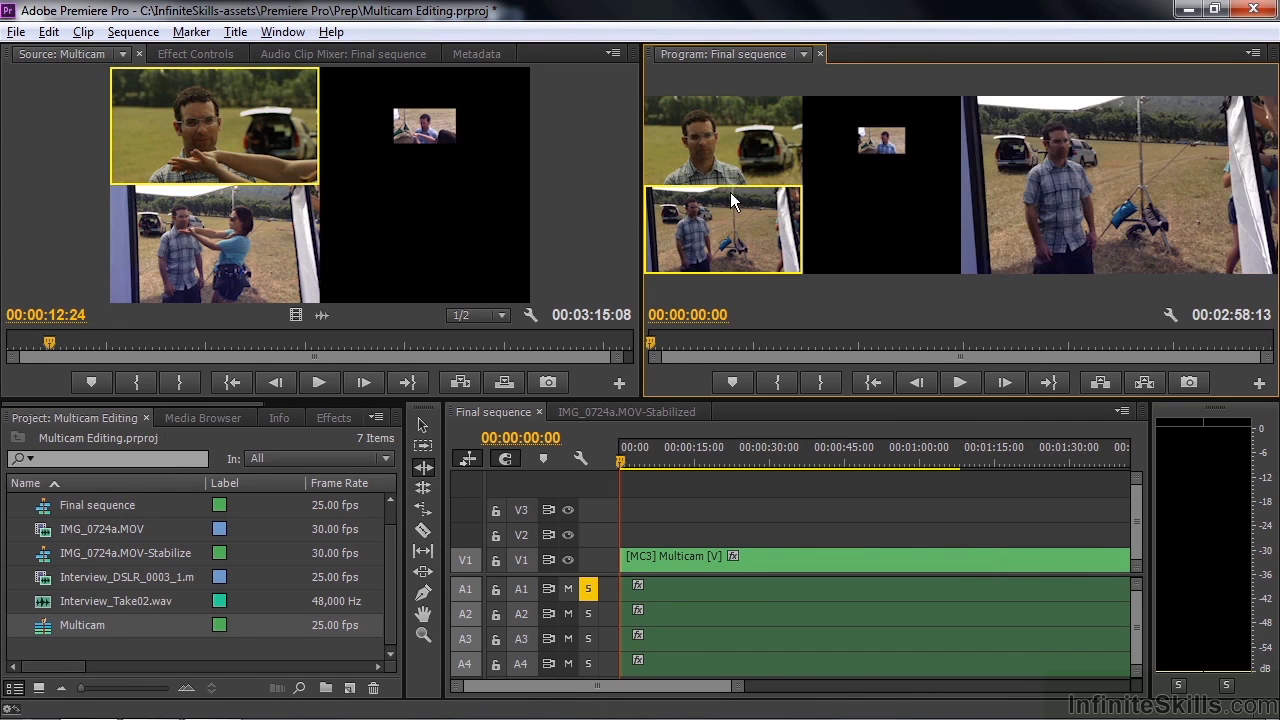
click(722, 146)
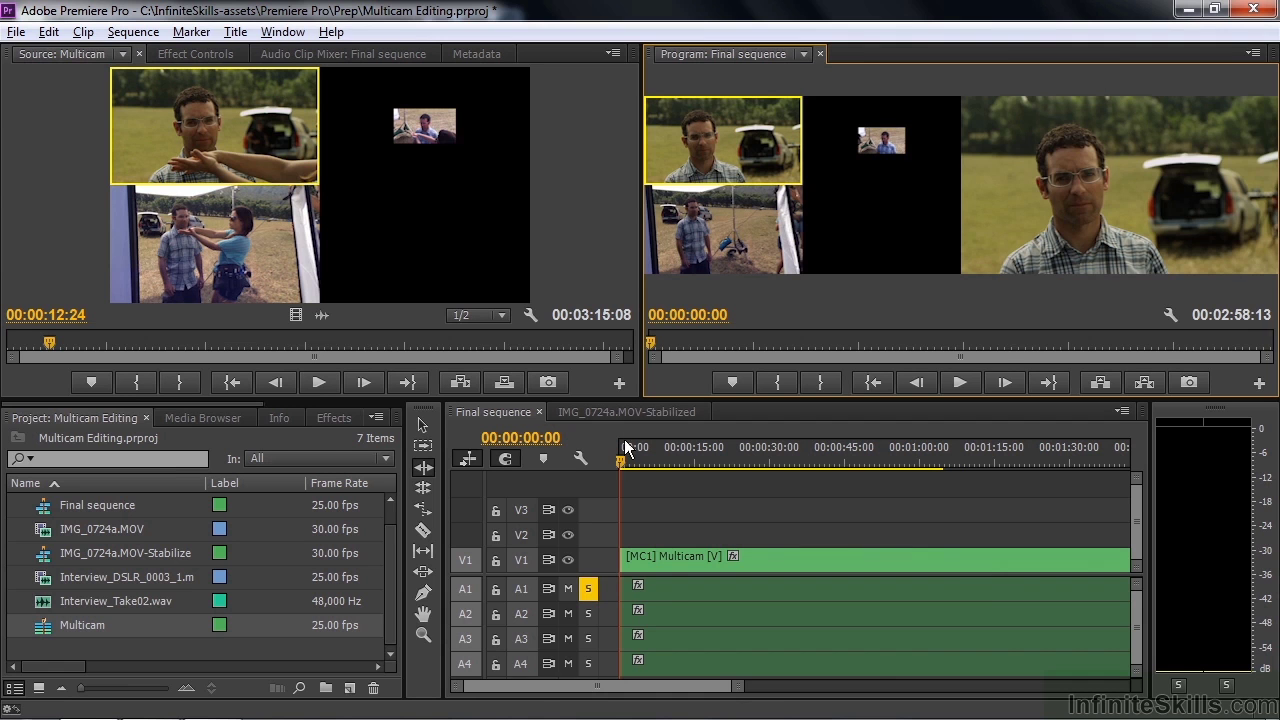
Play the sequence from about 3 seconds and cut live between angles 3, 1, 2 and 3.
mouse_move(618, 457)
mouse_down()
mouse_move(648, 462)
mouse_move(614, 466)
mouse_up()
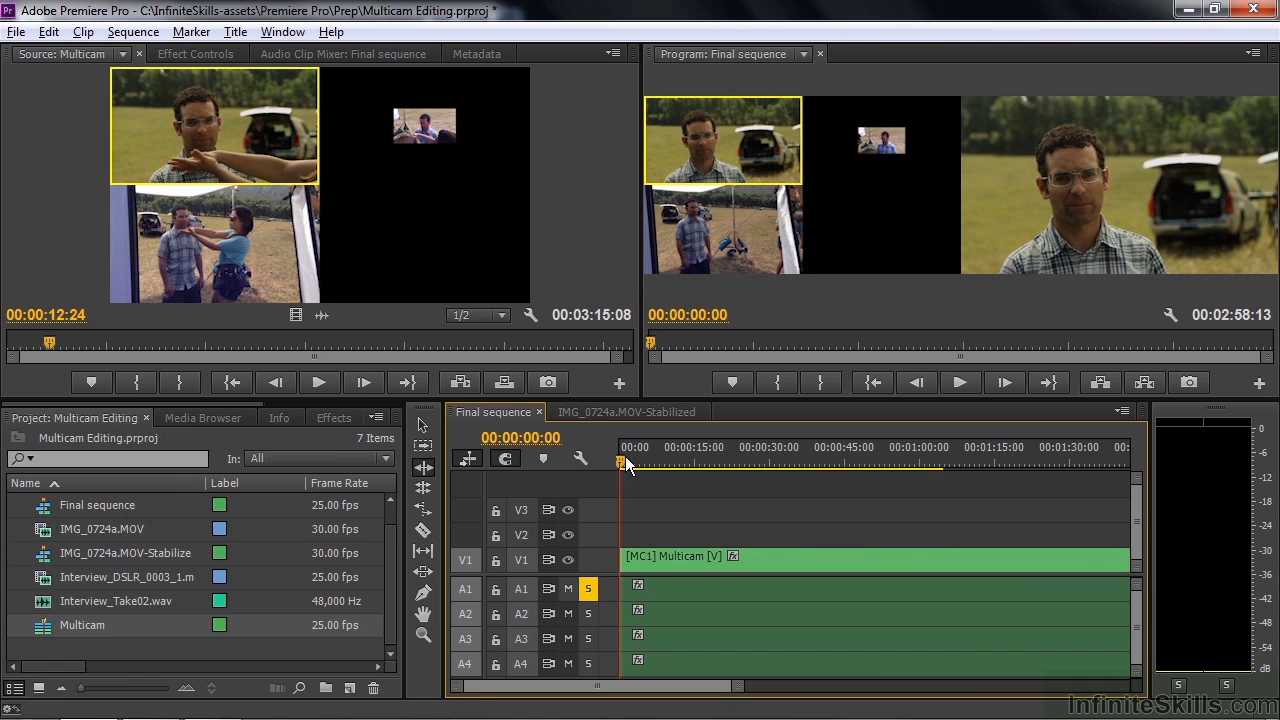
key(space)
drag(623, 460, 641, 460)
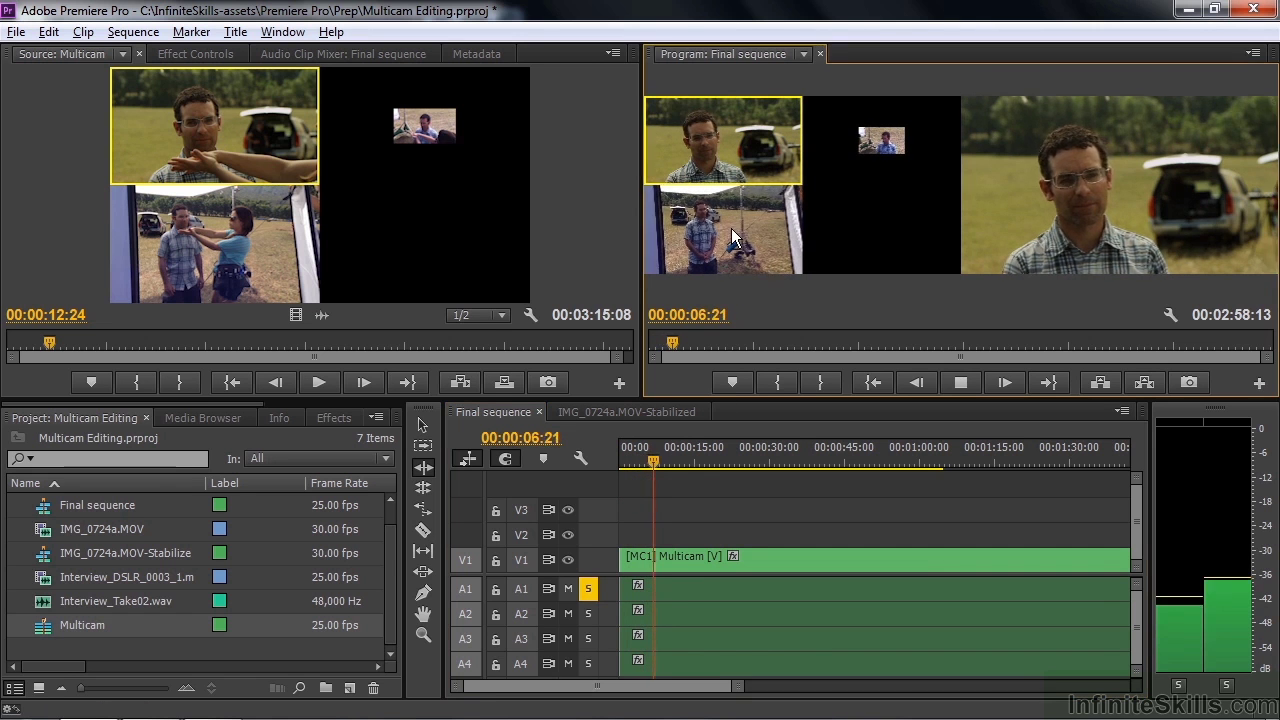
click(720, 268)
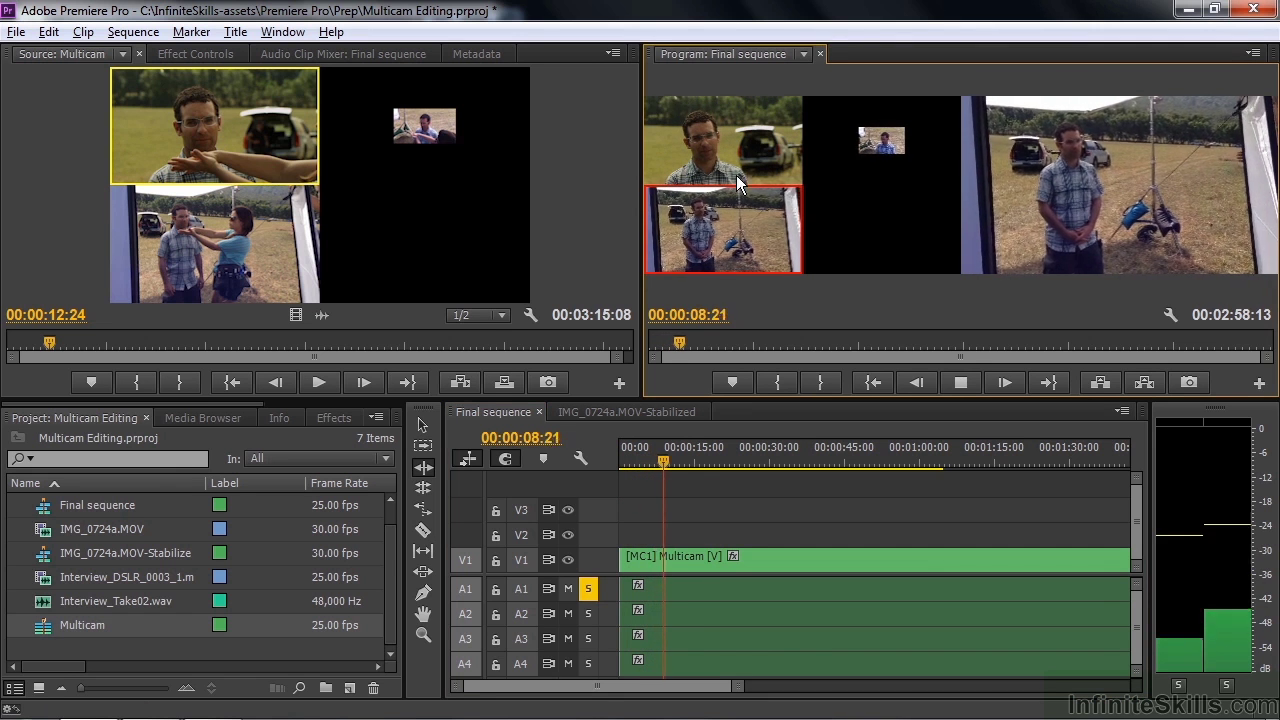
click(738, 142)
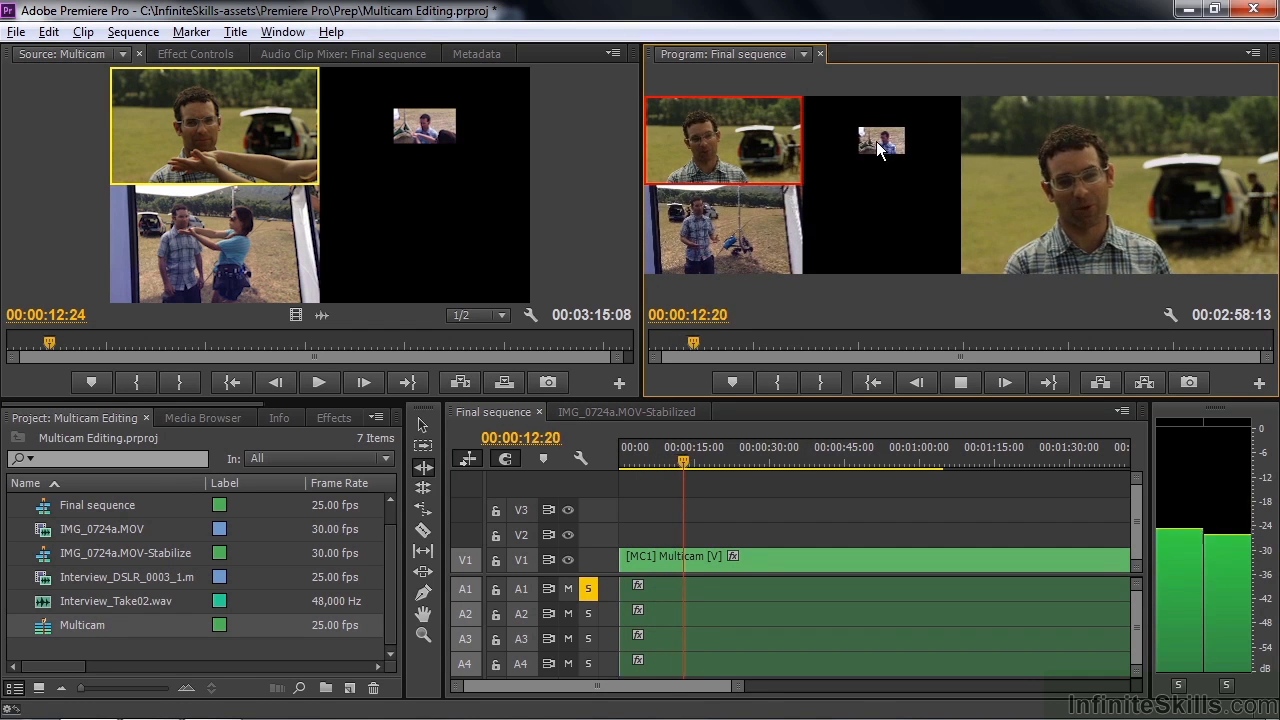
click(840, 160)
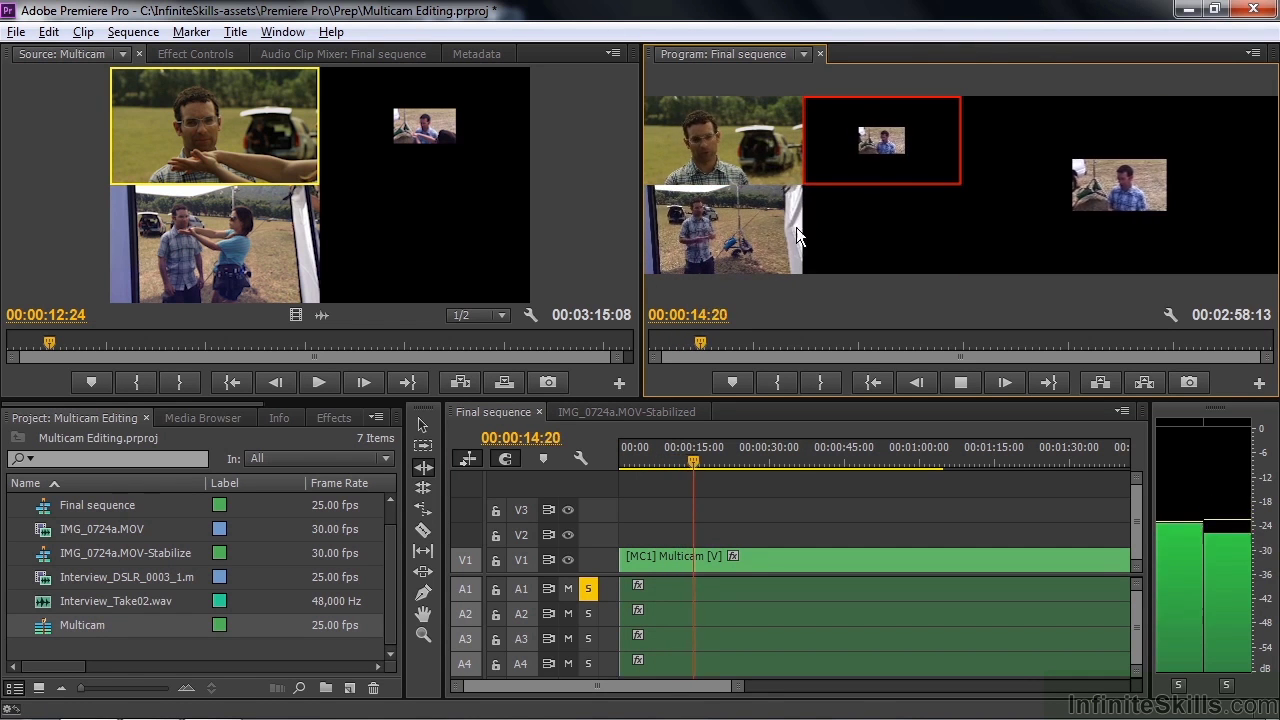
click(732, 228)
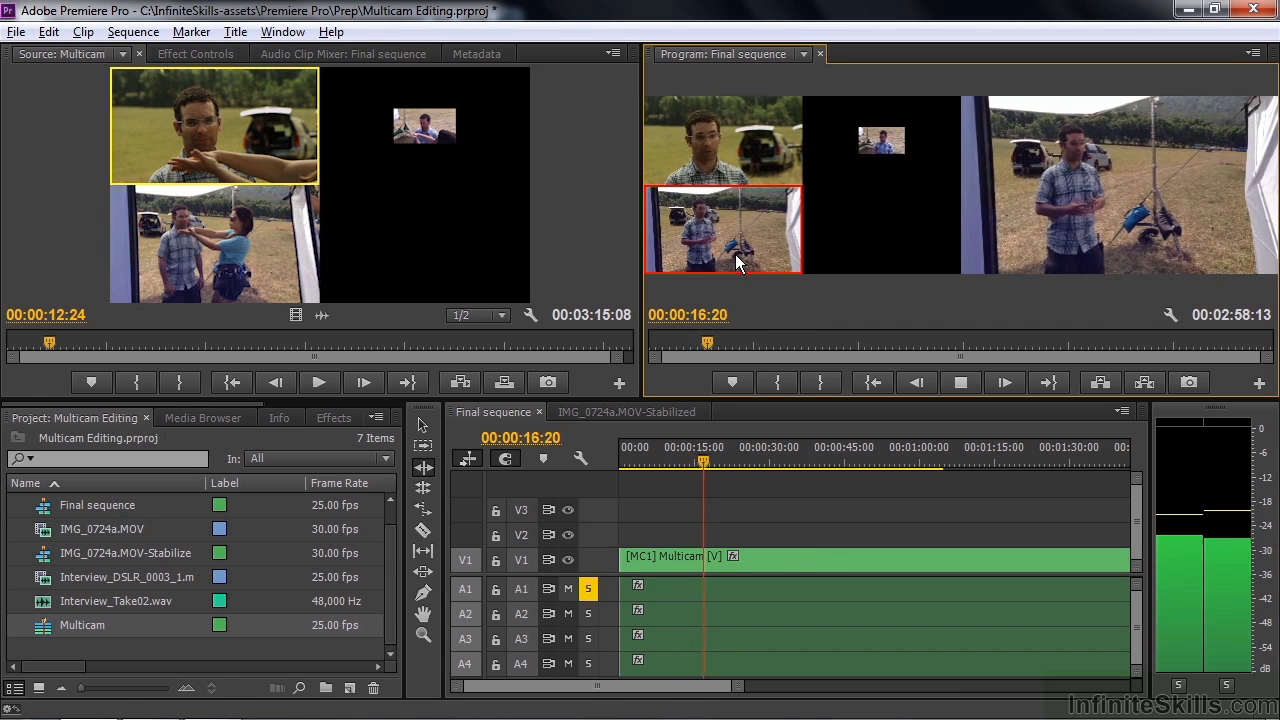
key(space)
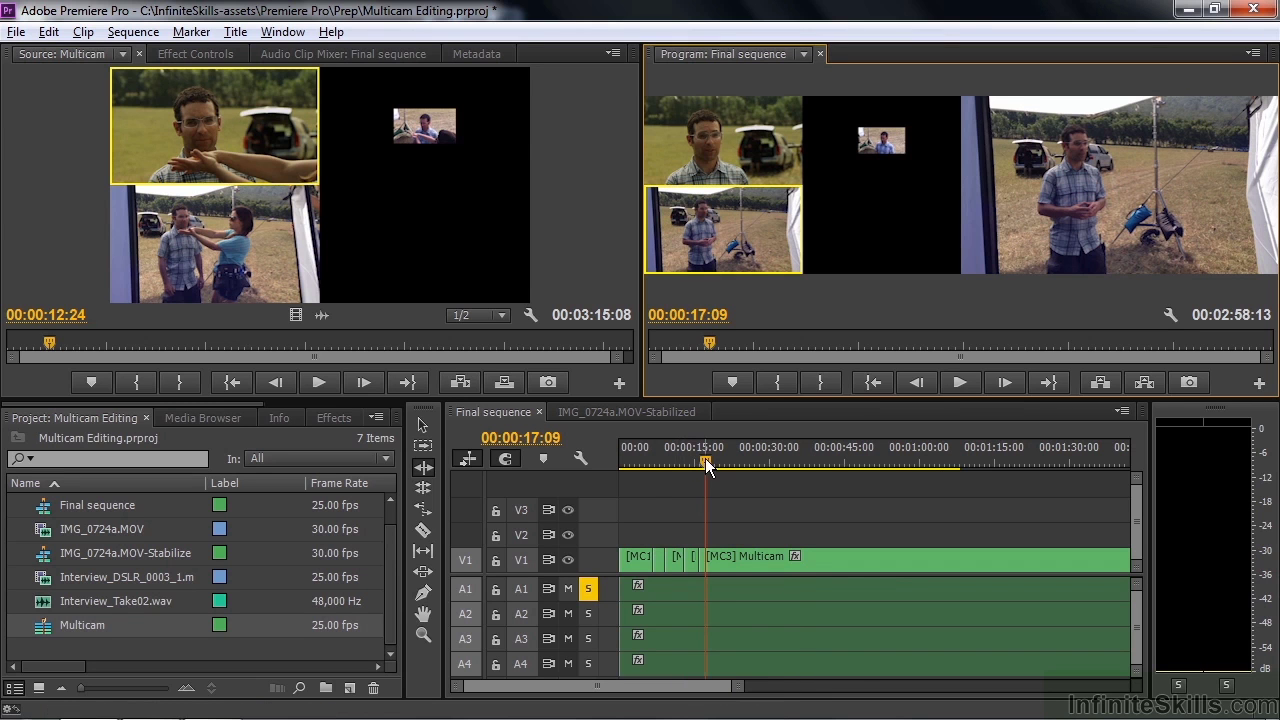
Set the opening shot to camera angle 2.
drag(705, 458, 625, 470)
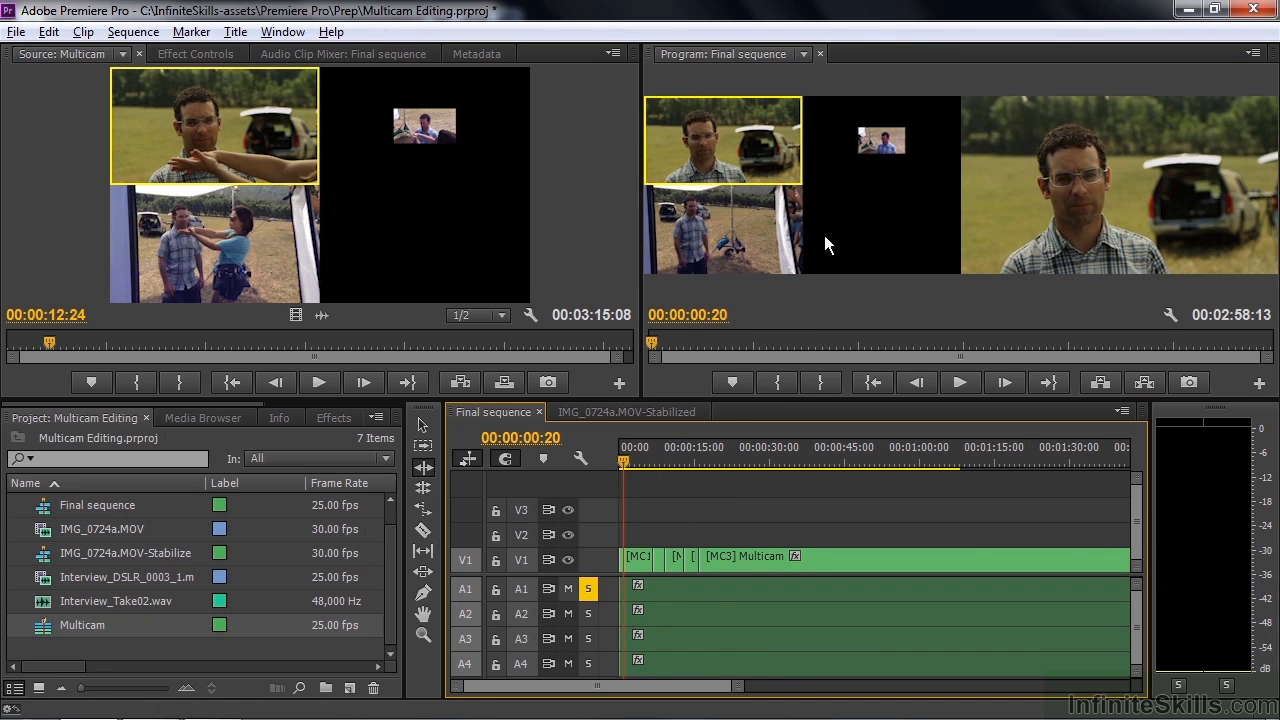
click(878, 145)
click(878, 145)
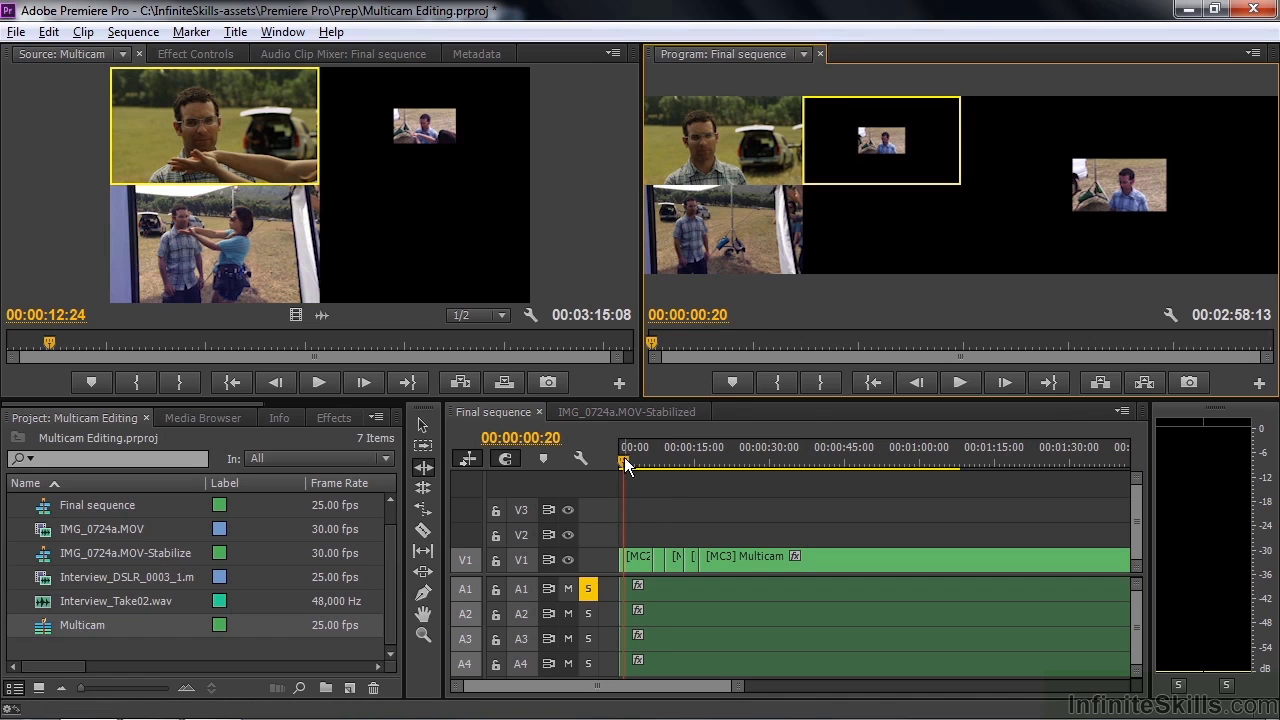
click(636, 462)
Roll the early edit point about 3 seconds earlier with the Rolling Edit tool.
drag(636, 462, 641, 462)
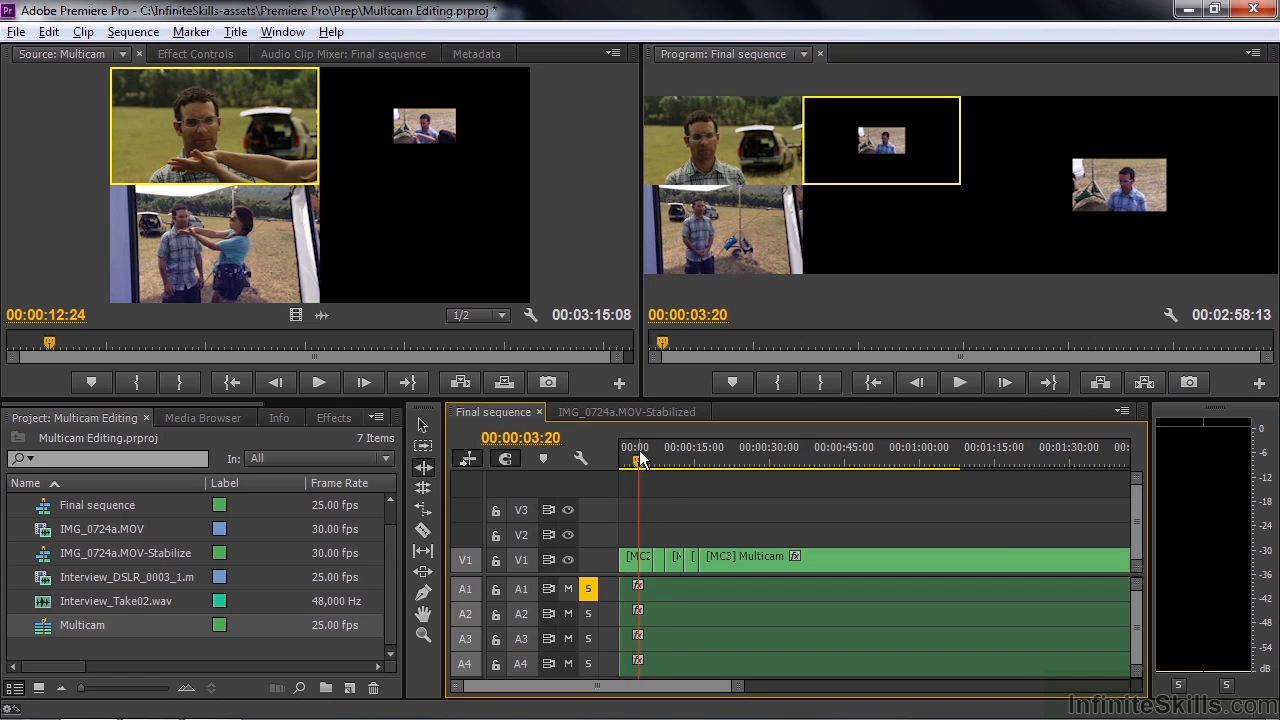
click(423, 487)
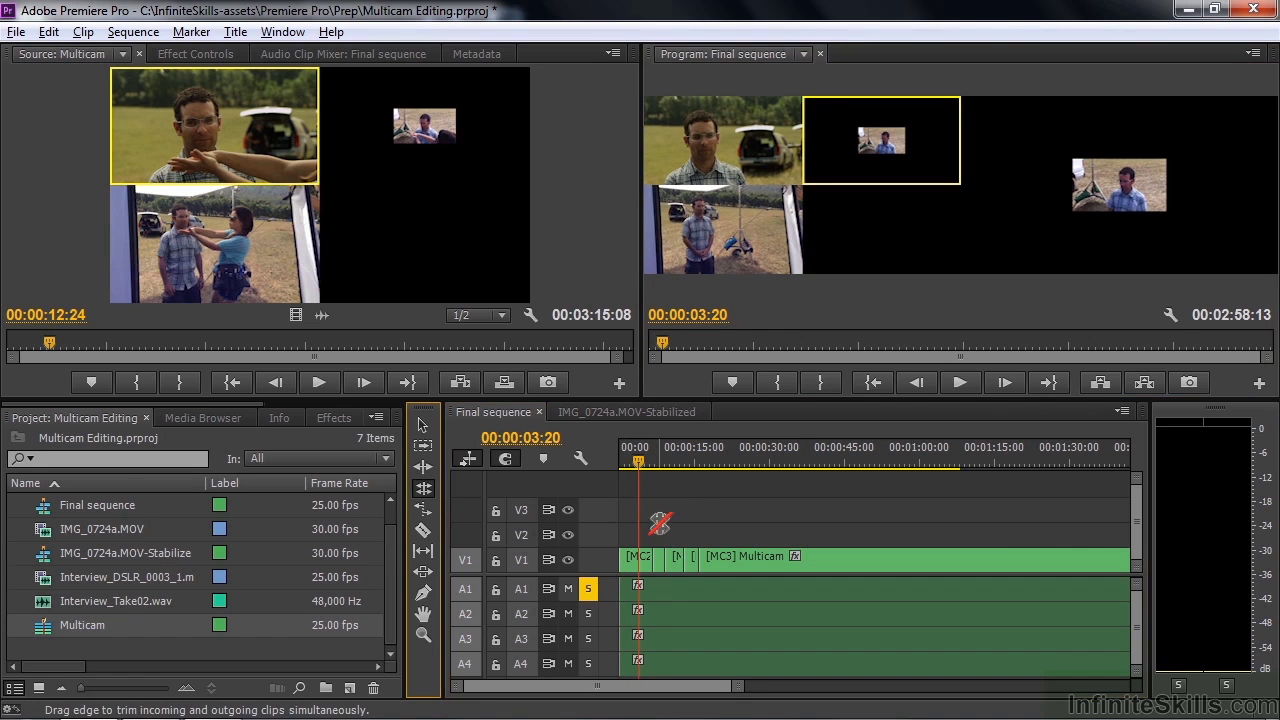
drag(645, 557, 634, 557)
drag(640, 463, 651, 553)
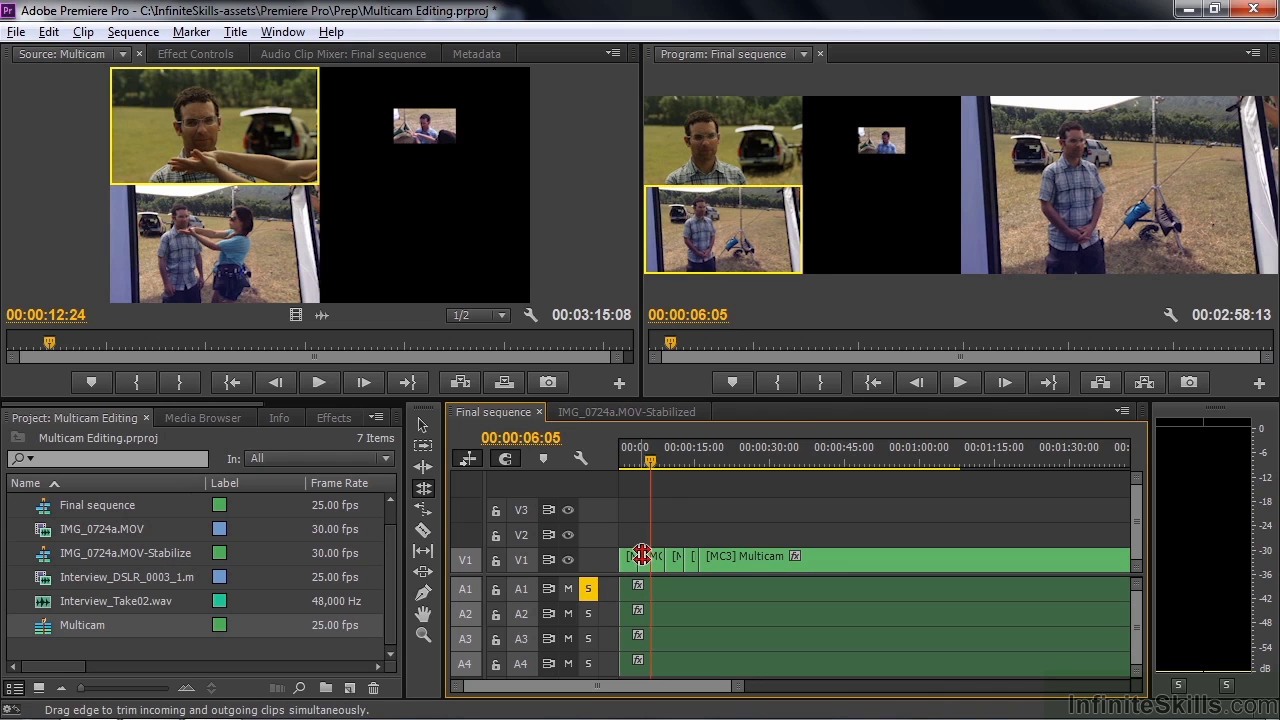
Split the multicam clip near 6 seconds with the Razor and set the new section to angle 1.
click(423, 530)
click(652, 562)
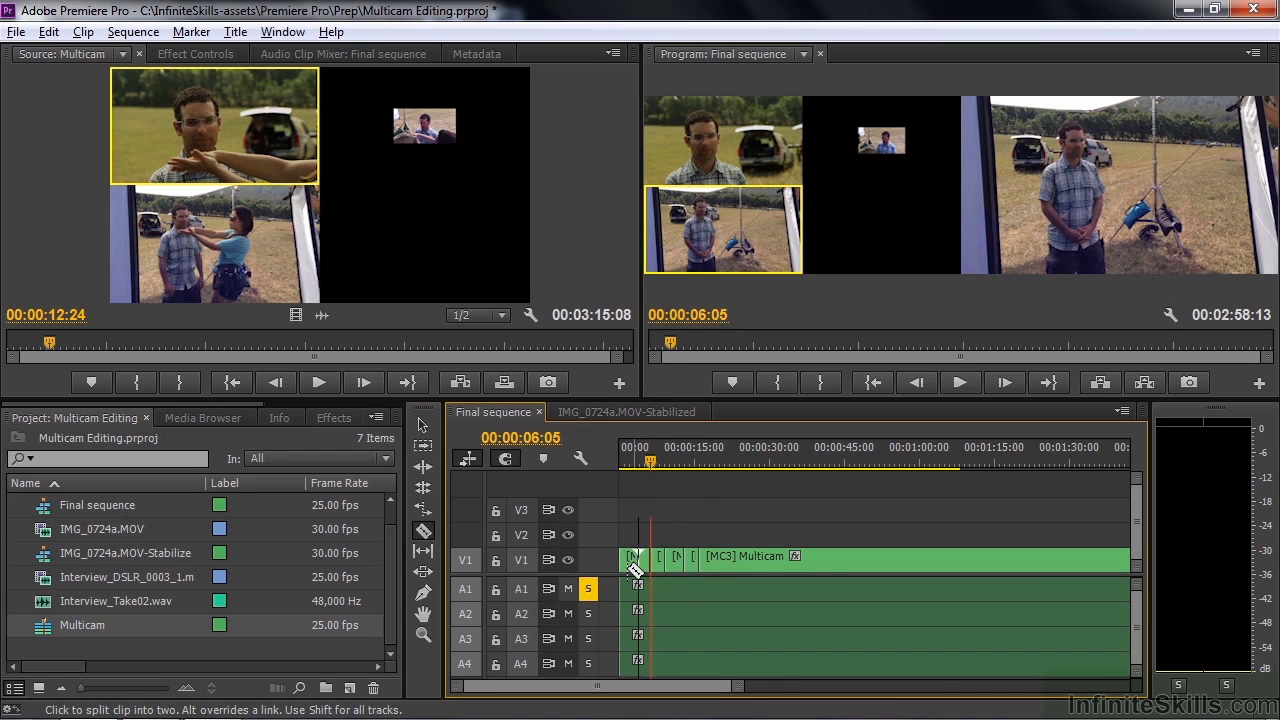
click(645, 462)
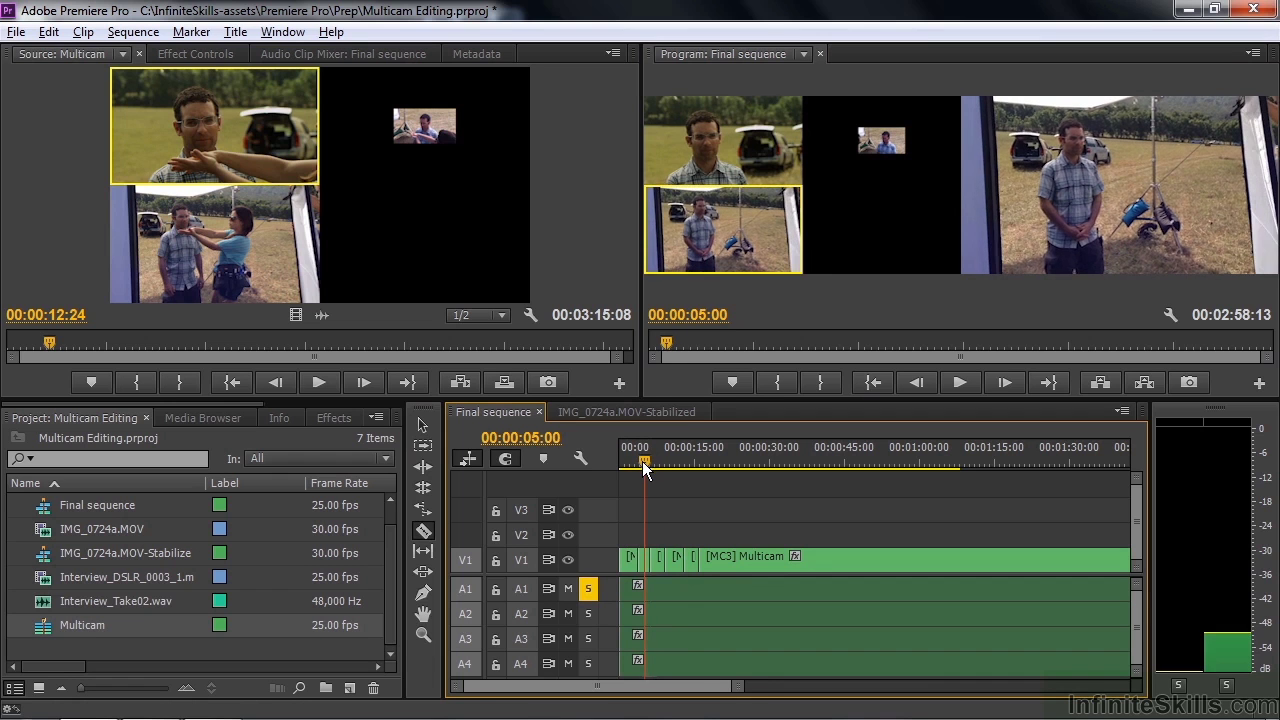
drag(642, 461, 655, 465)
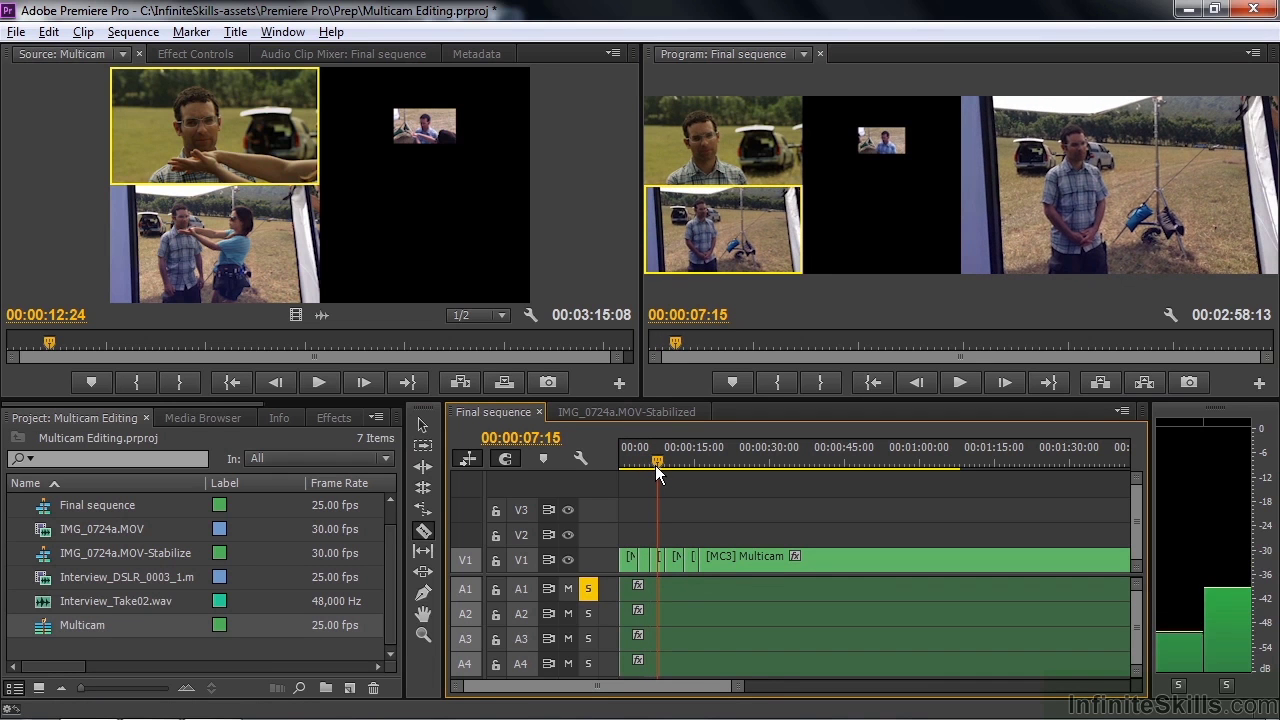
click(729, 149)
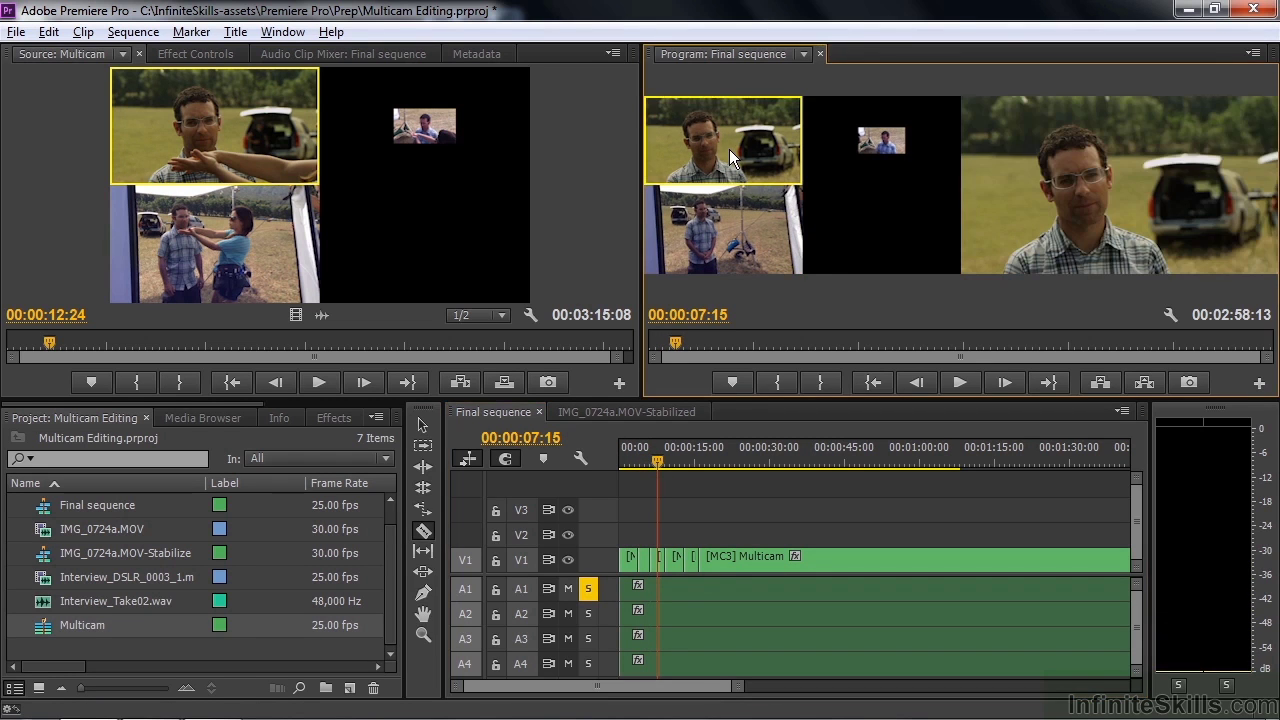
mouse_move(657, 460)
mouse_down()
mouse_move(622, 459)
mouse_move(658, 462)
mouse_up()
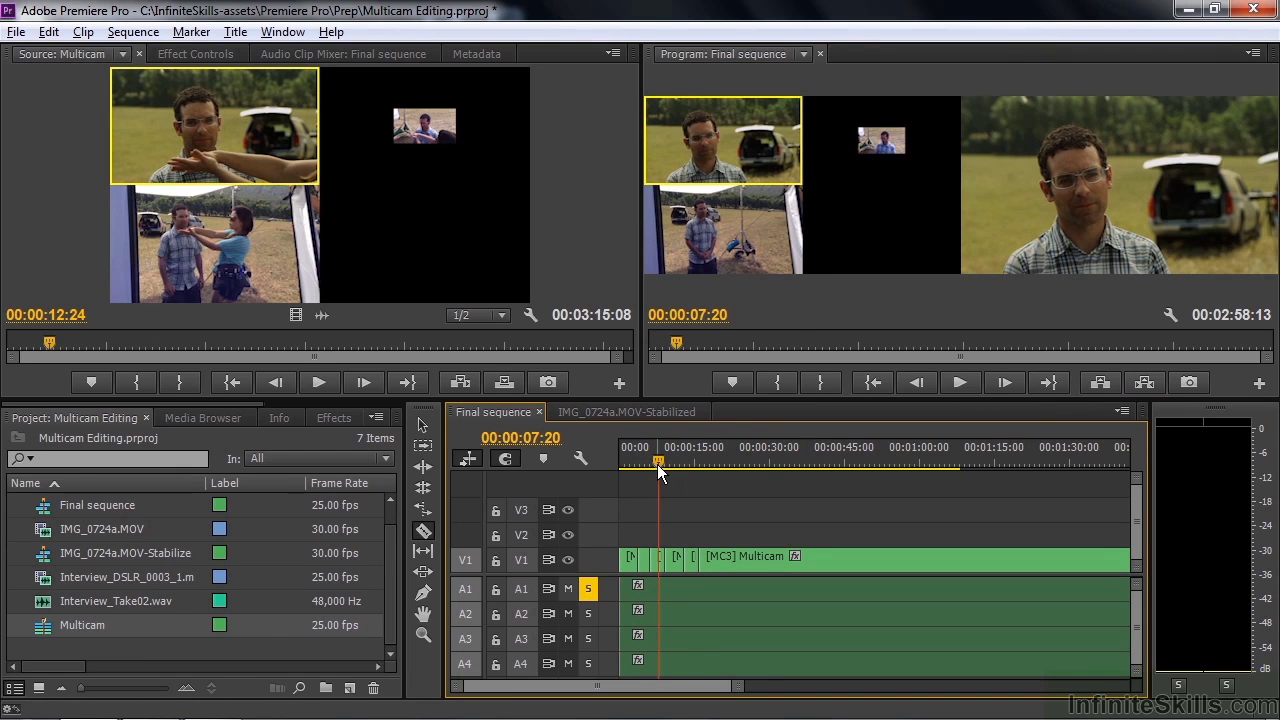
drag(657, 464, 649, 466)
drag(644, 469, 627, 468)
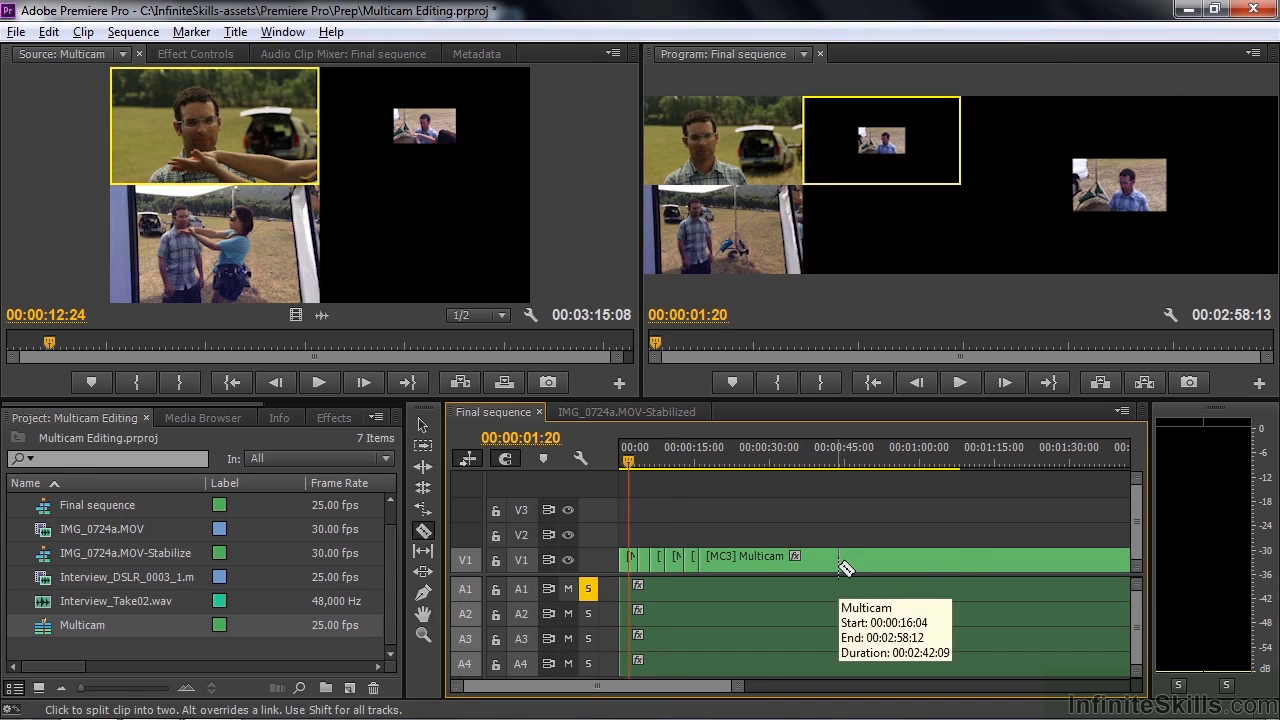
Open the nested Multicam sequence and show Composite Video in the Program monitor at 00:00:08:00.
key(v)
key(v)
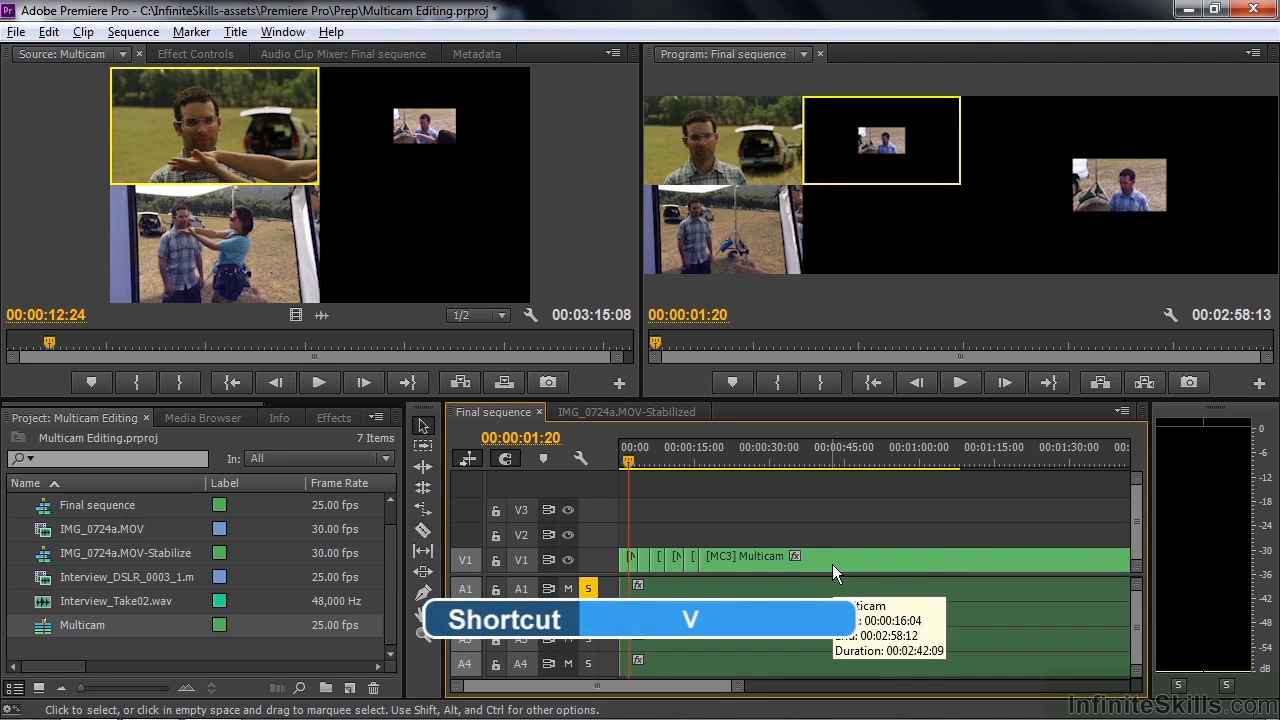
ctrl+double_click(831, 561)
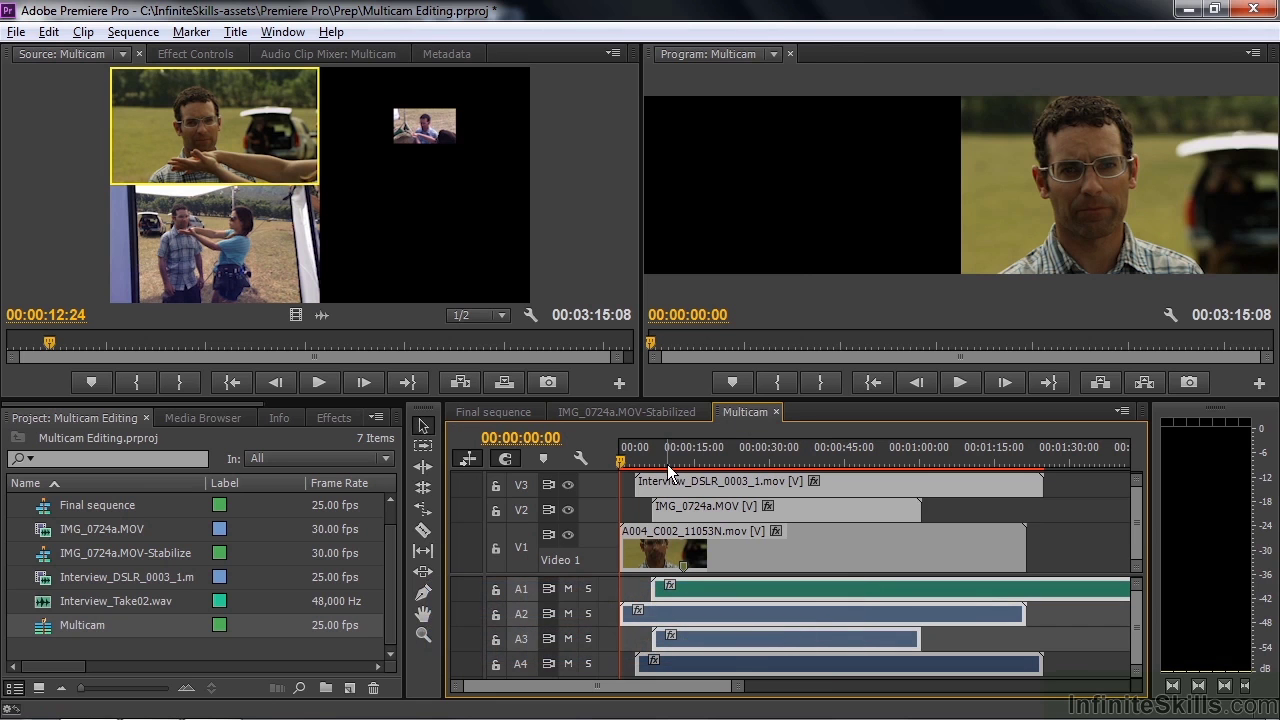
click(1254, 55)
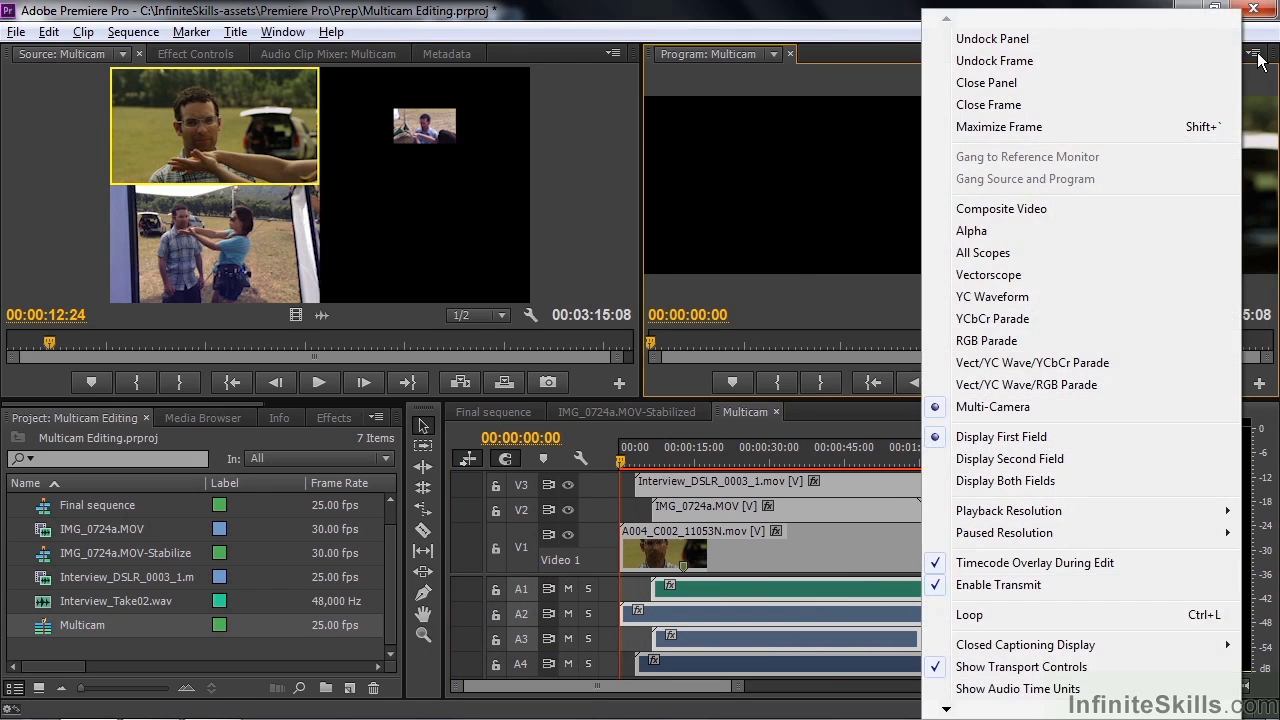
click(1033, 213)
drag(656, 463, 660, 465)
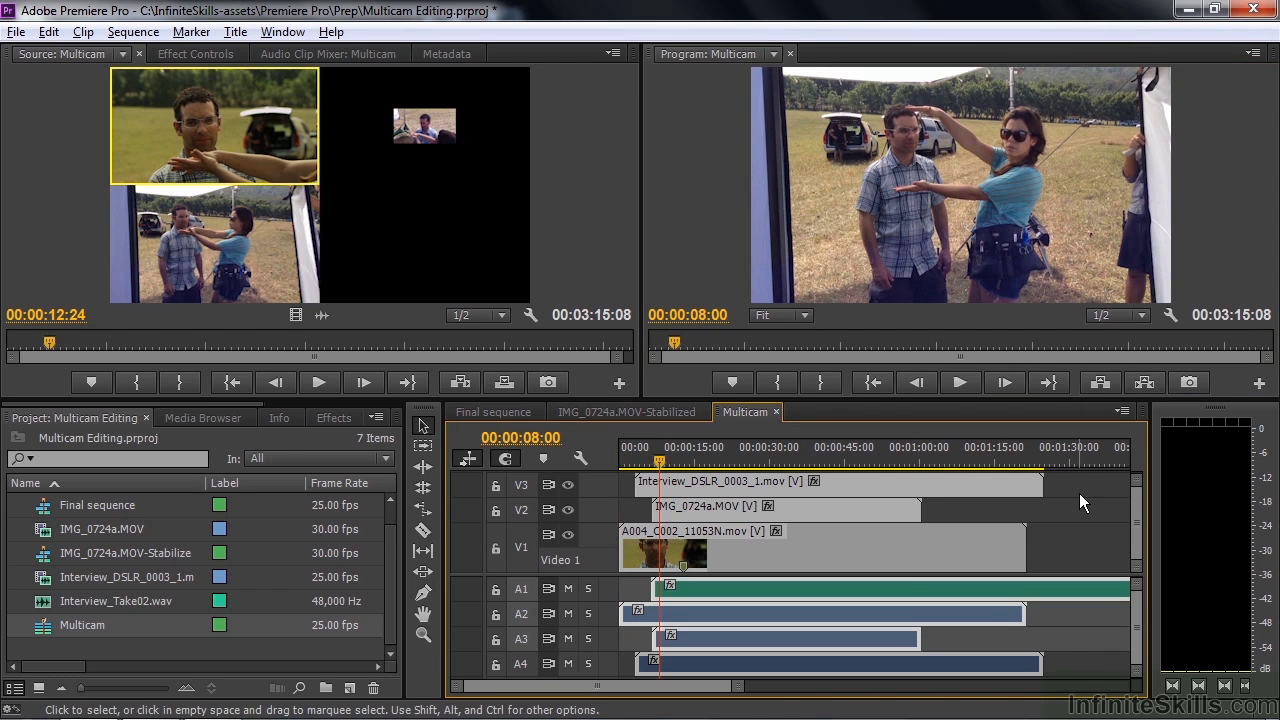
With V3 hidden, scale IMG_0724a.MOV on V2 to frame size, then play back the Final sequence.
key(ctrl+a)
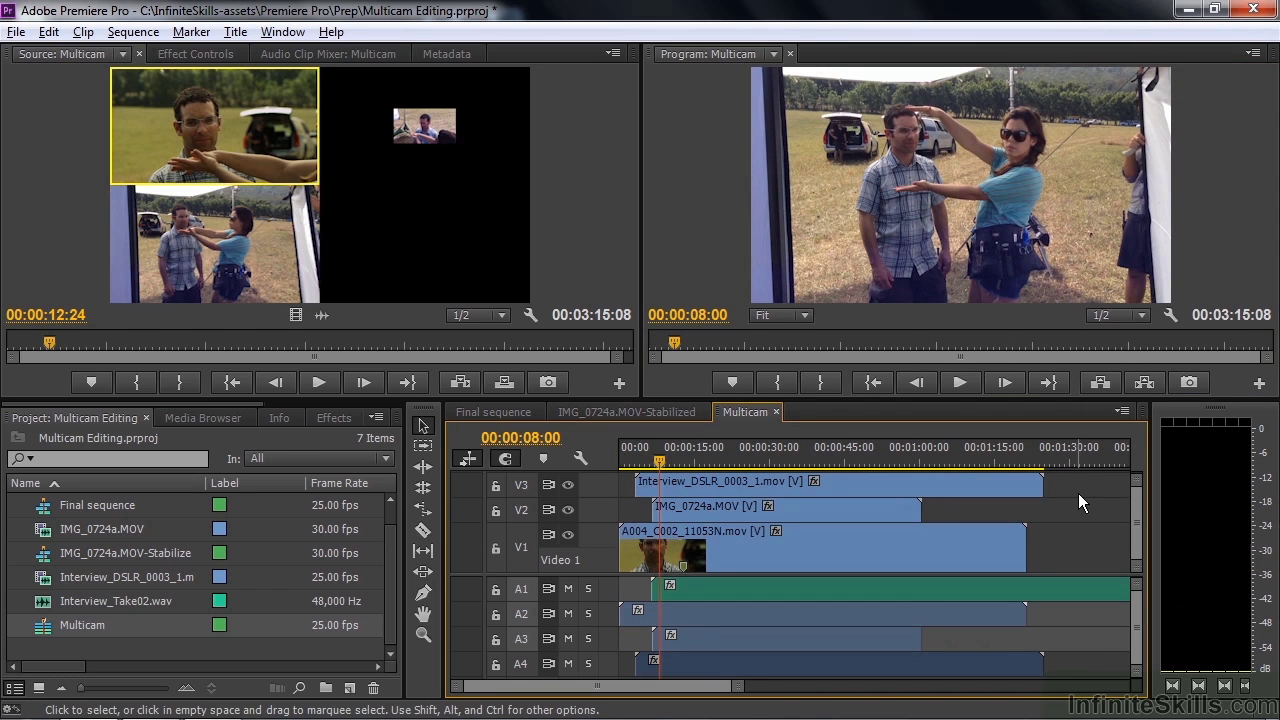
click(566, 485)
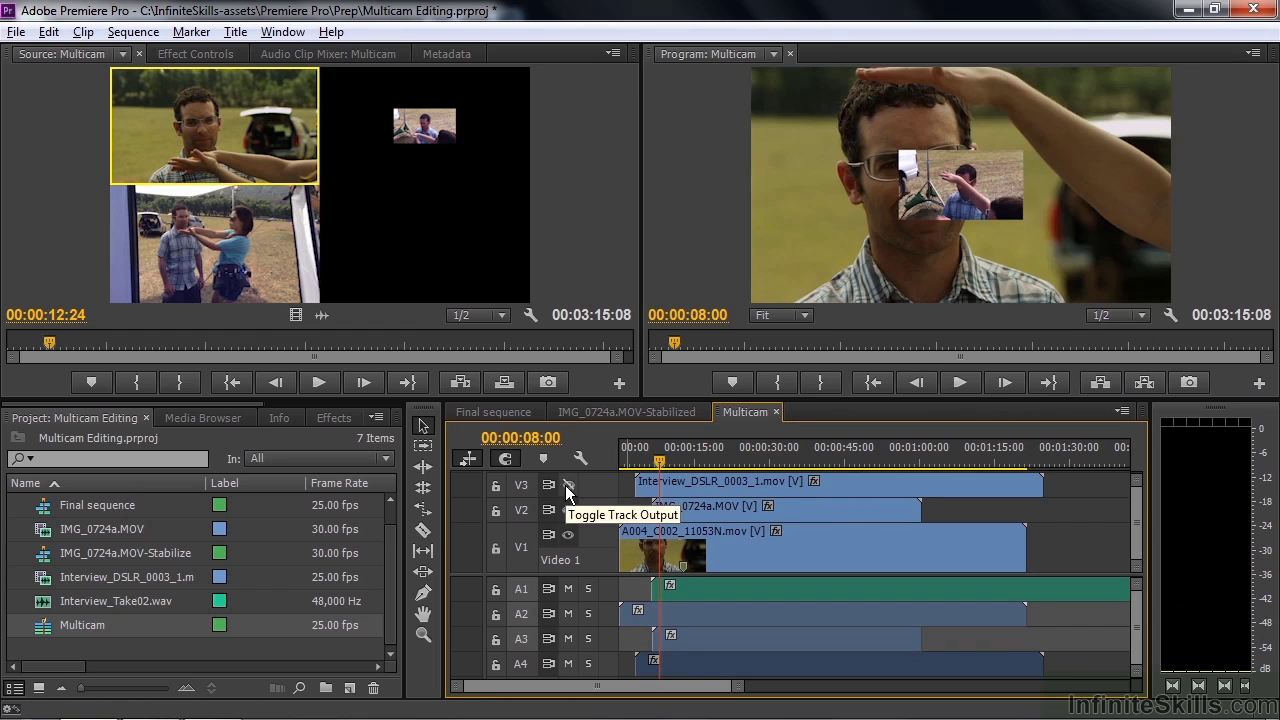
click(723, 512)
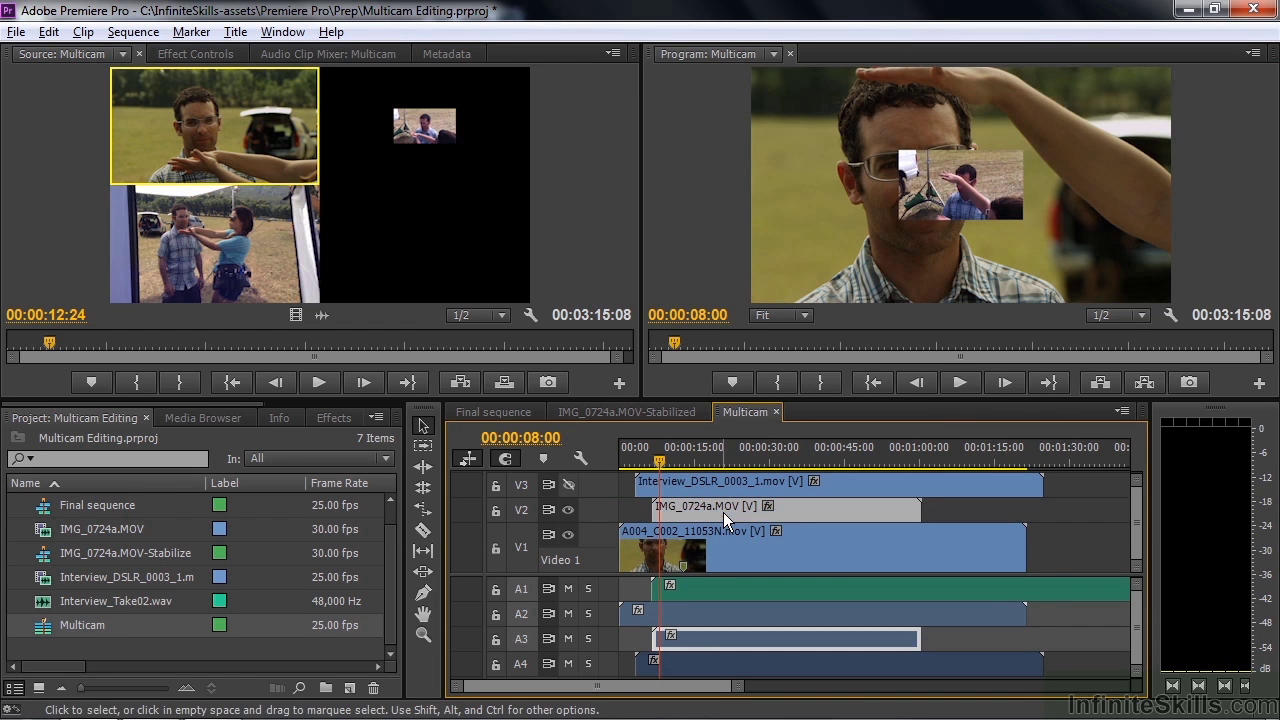
right_click(816, 515)
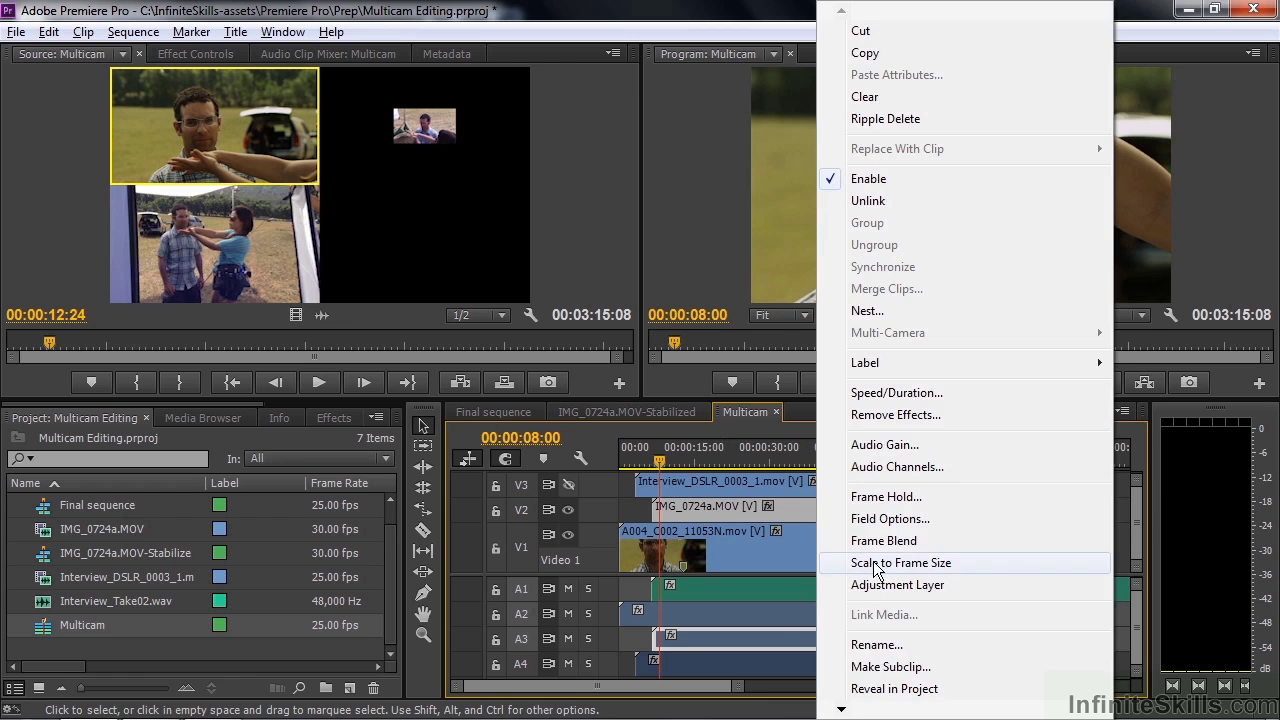
click(873, 563)
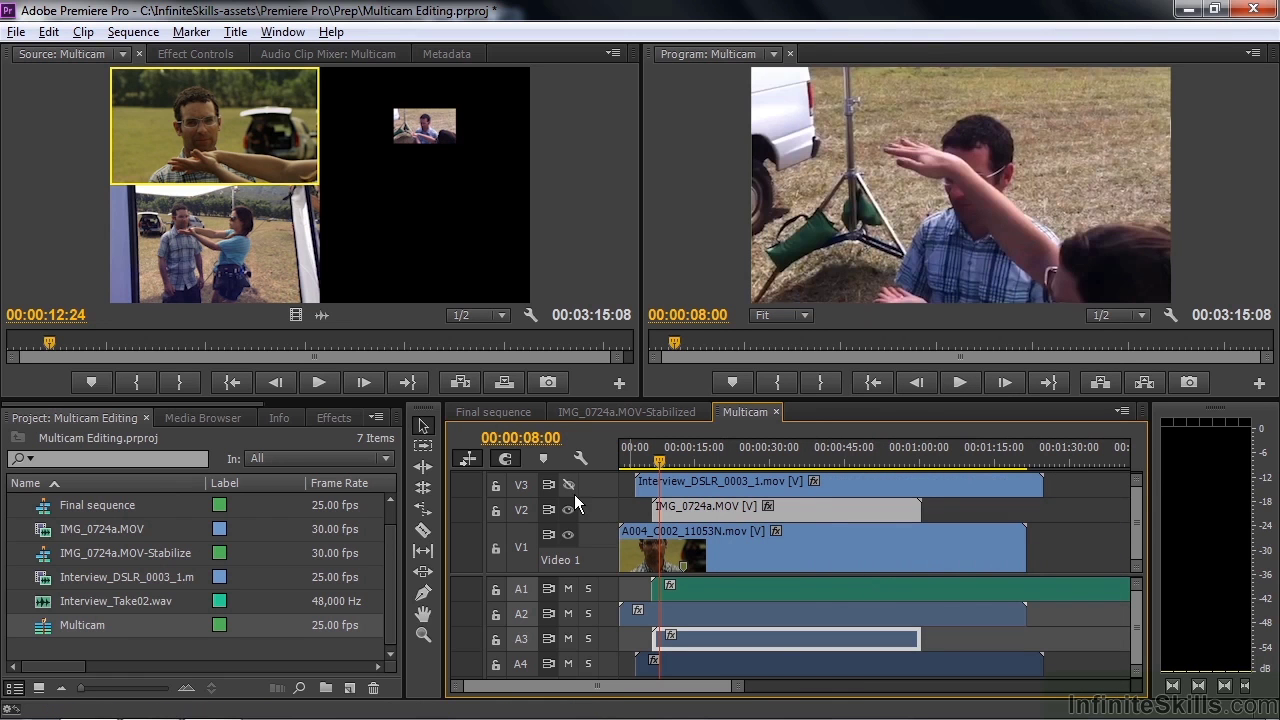
click(569, 484)
click(494, 412)
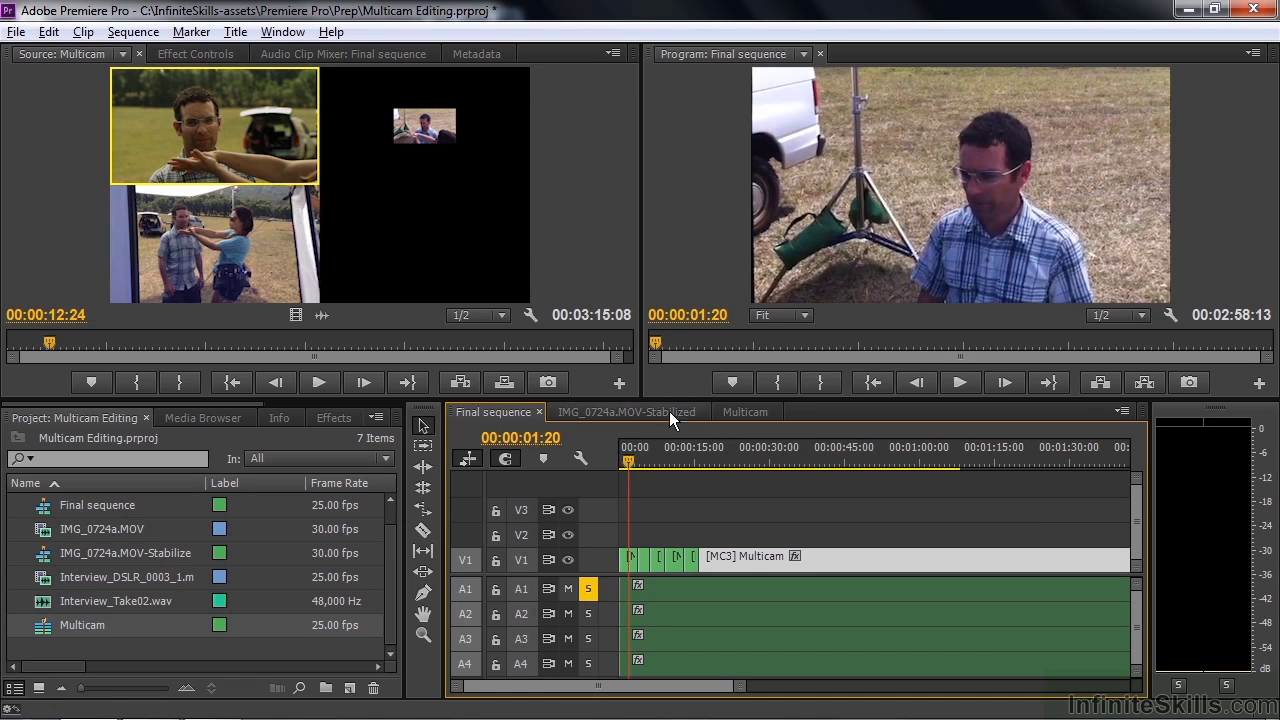
key(space)
In the Multicam sequence, hide tracks V3 and V2 and select the A004_C002_11053N.mov close-up on V1.
drag(630, 458, 656, 462)
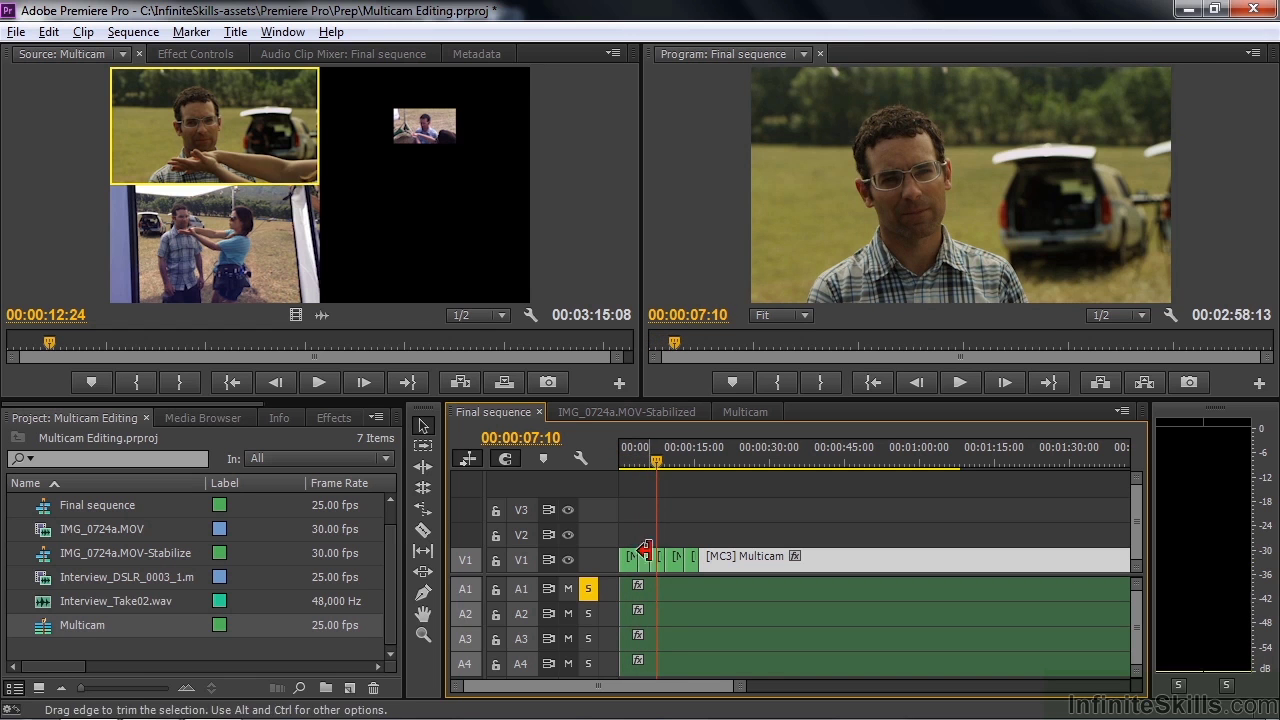
click(738, 412)
click(568, 485)
click(568, 510)
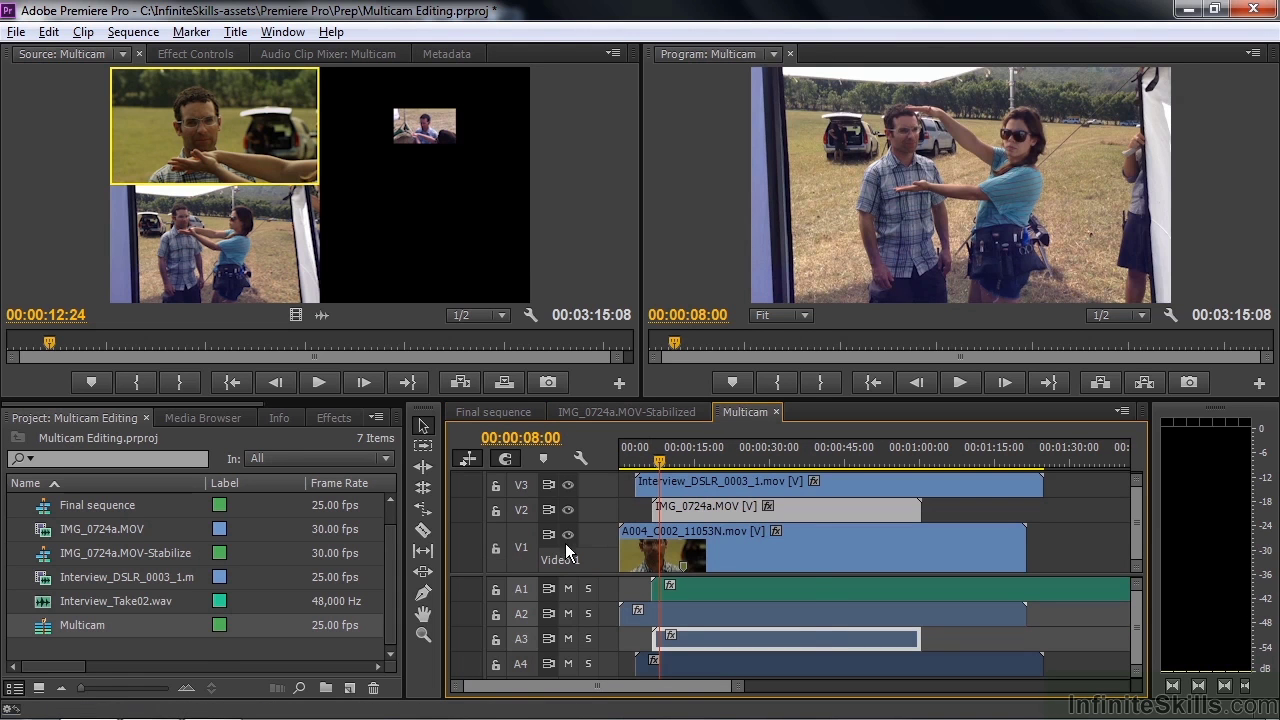
click(686, 555)
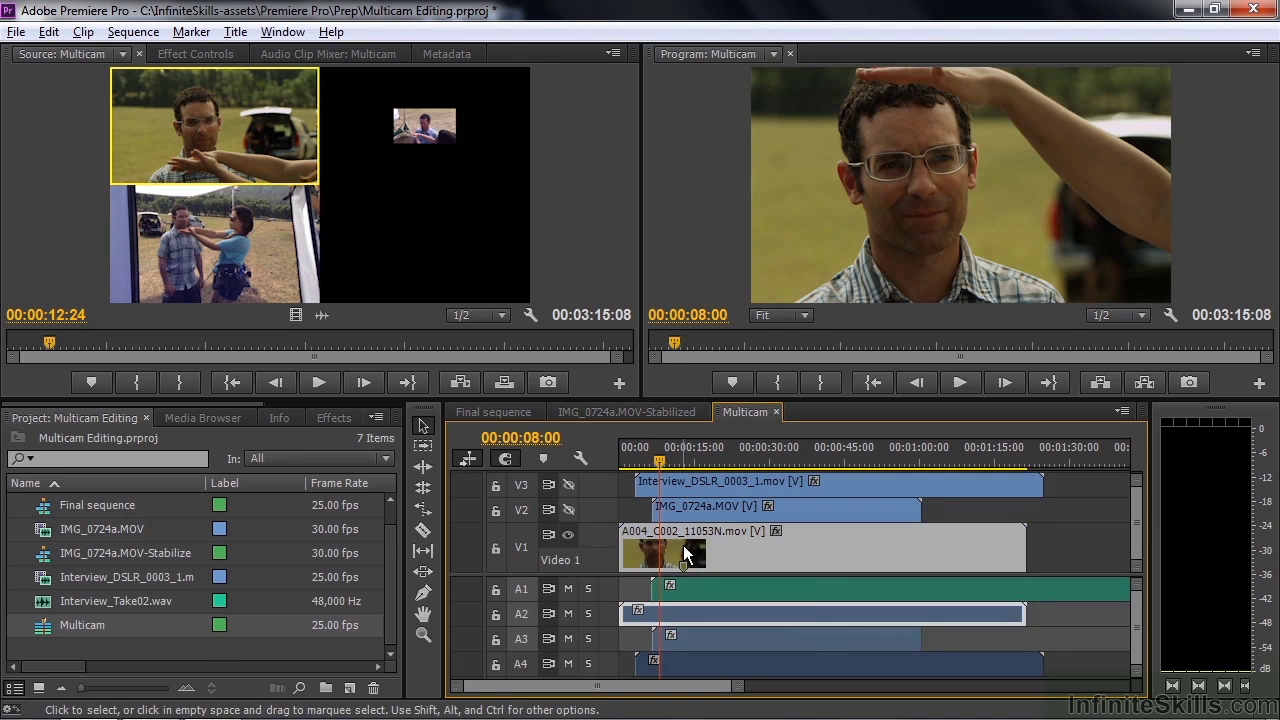
Apply the Video Effects > Color Correction > Fast Color Corrector to the close-up clip.
click(330, 418)
click(16, 528)
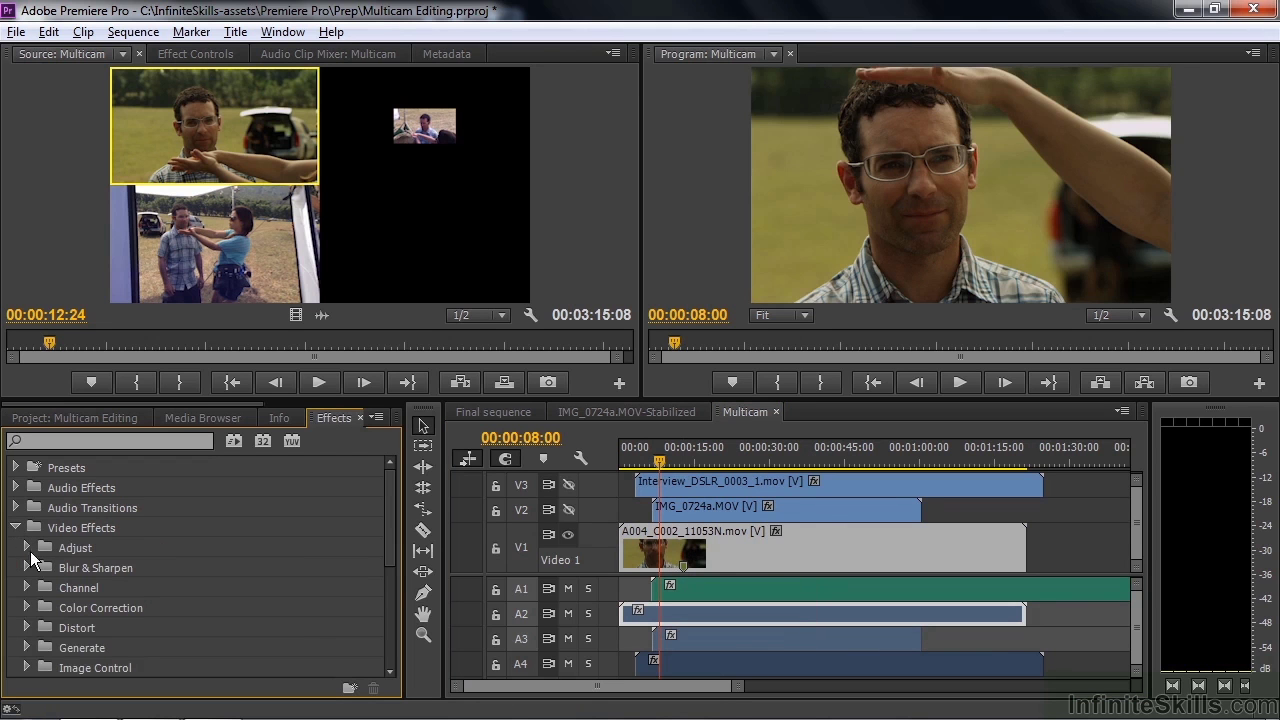
click(27, 607)
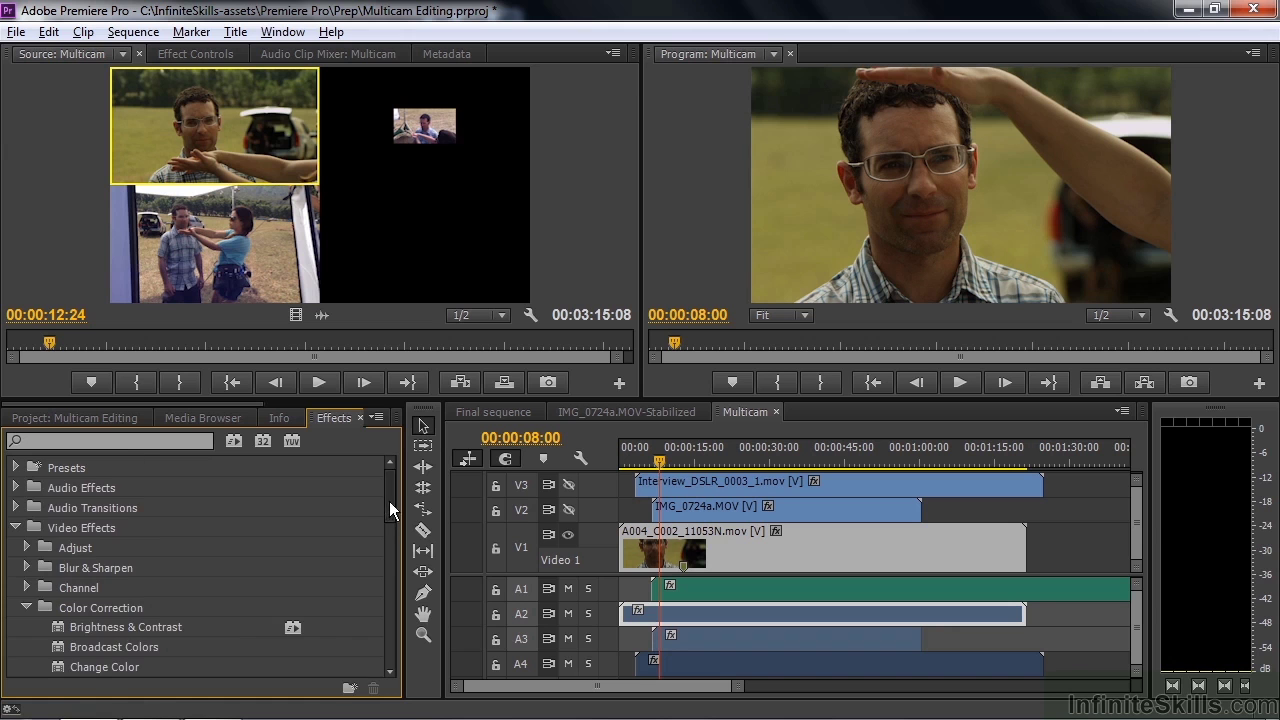
drag(389, 501, 393, 552)
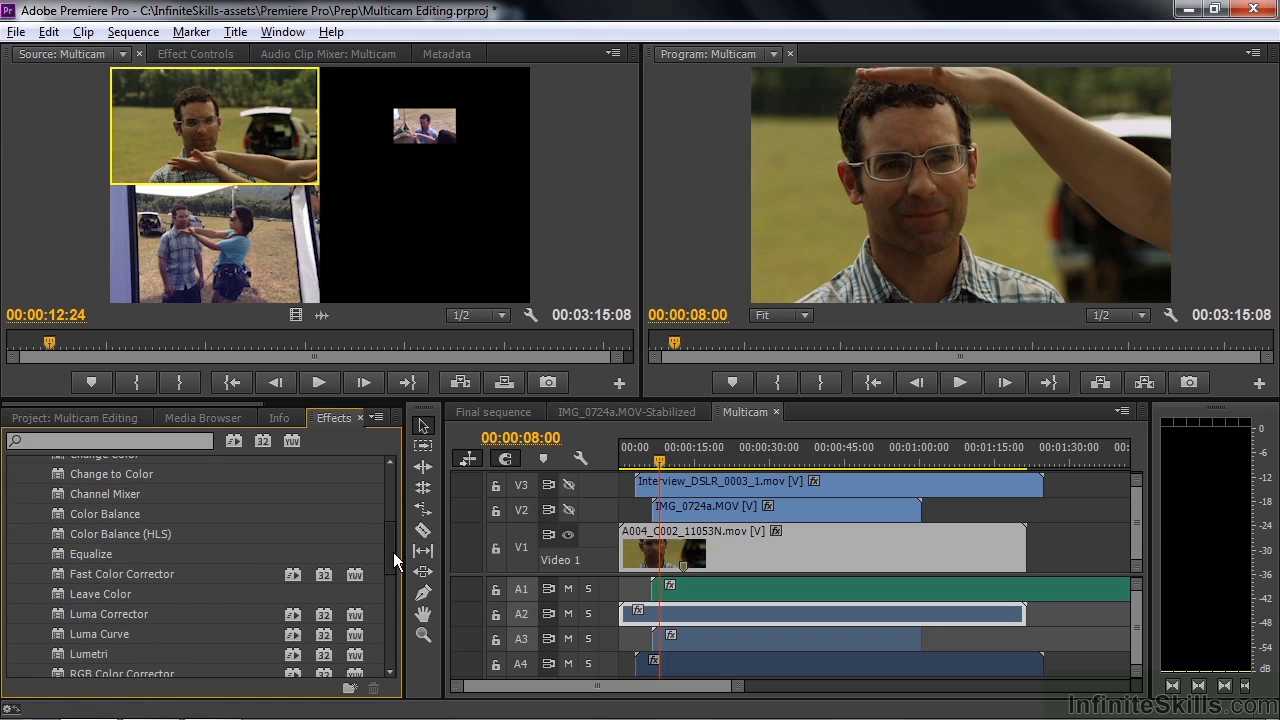
click(58, 574)
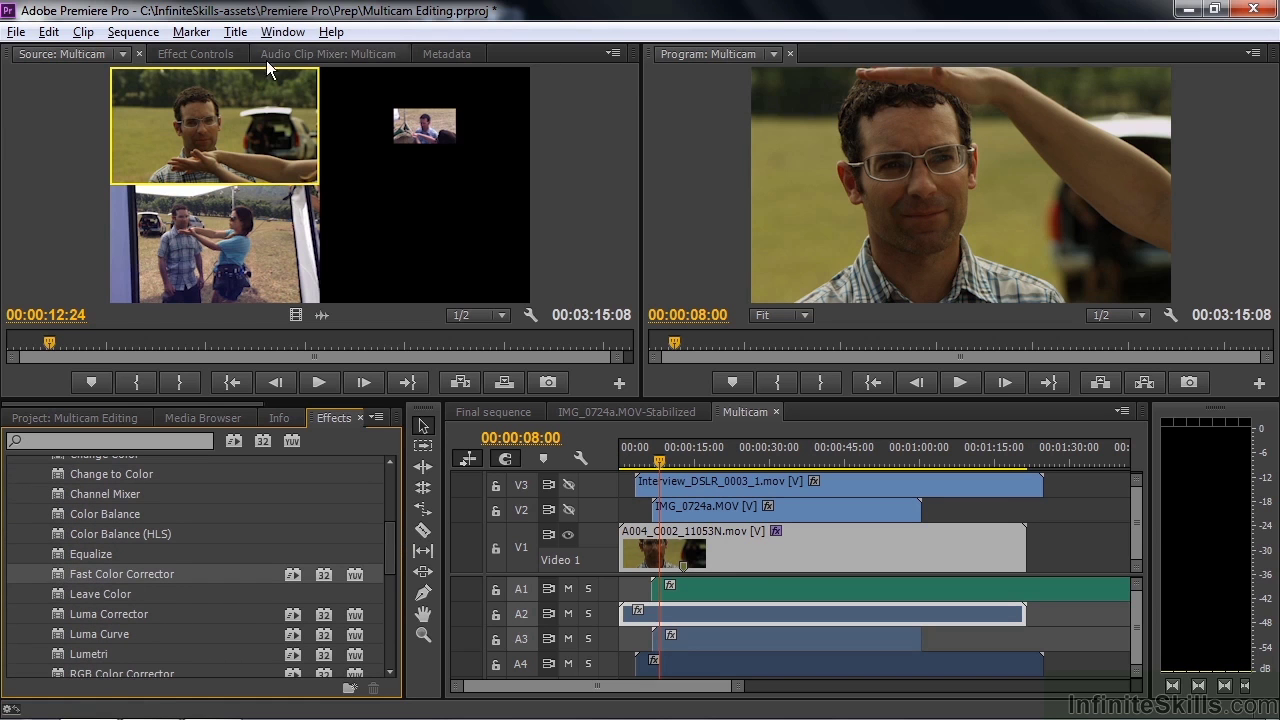
Shift the Fast Color Corrector's Hue Balance toward warm, then show V2 and V3 again.
click(205, 53)
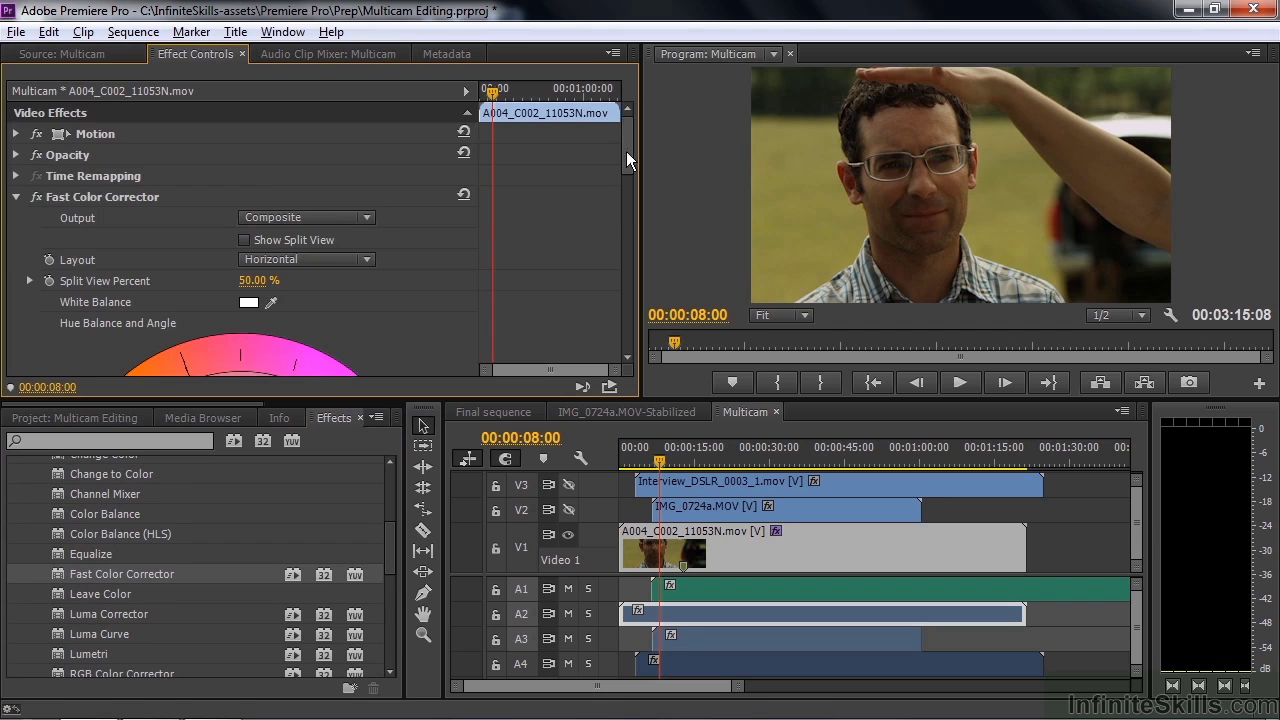
drag(628, 160, 624, 214)
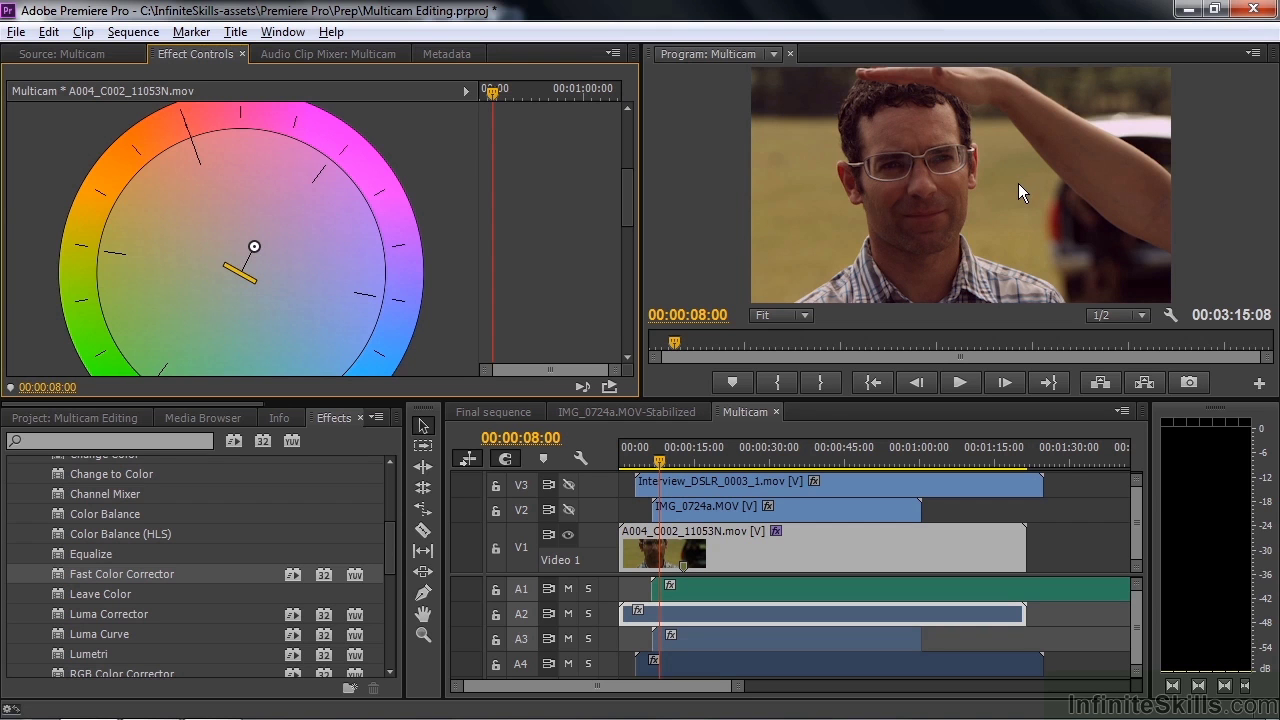
click(568, 510)
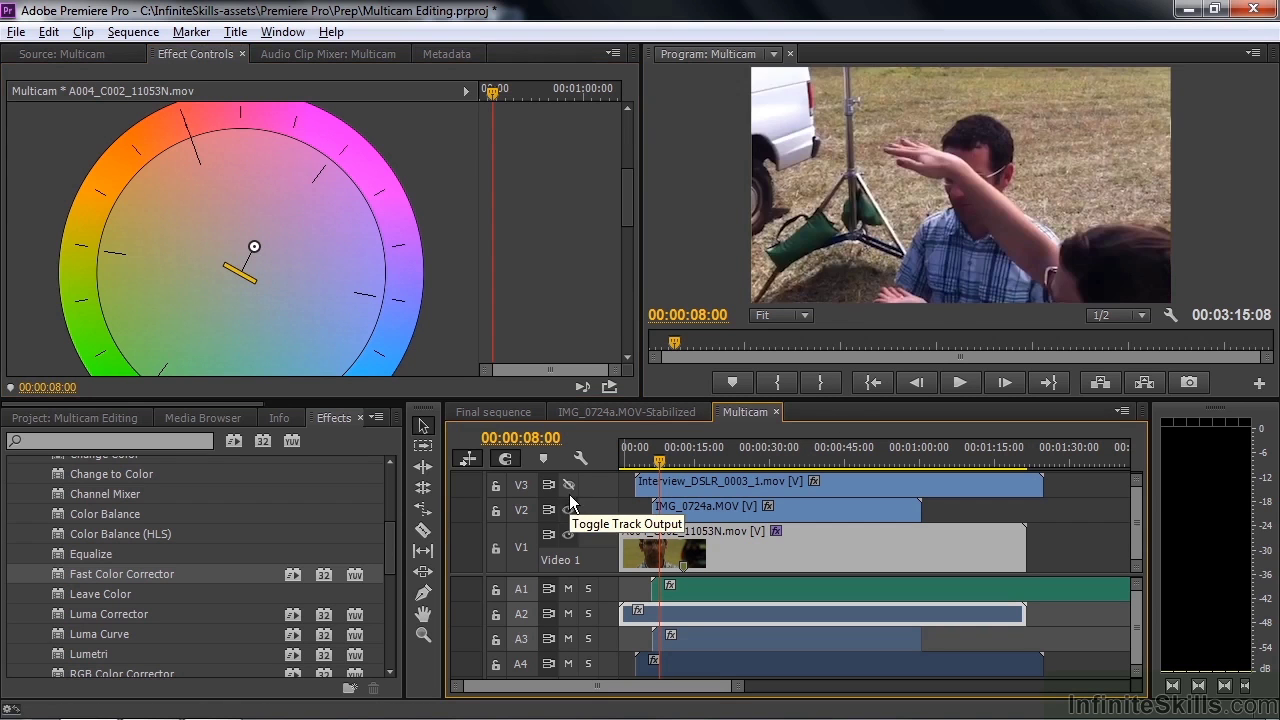
click(568, 485)
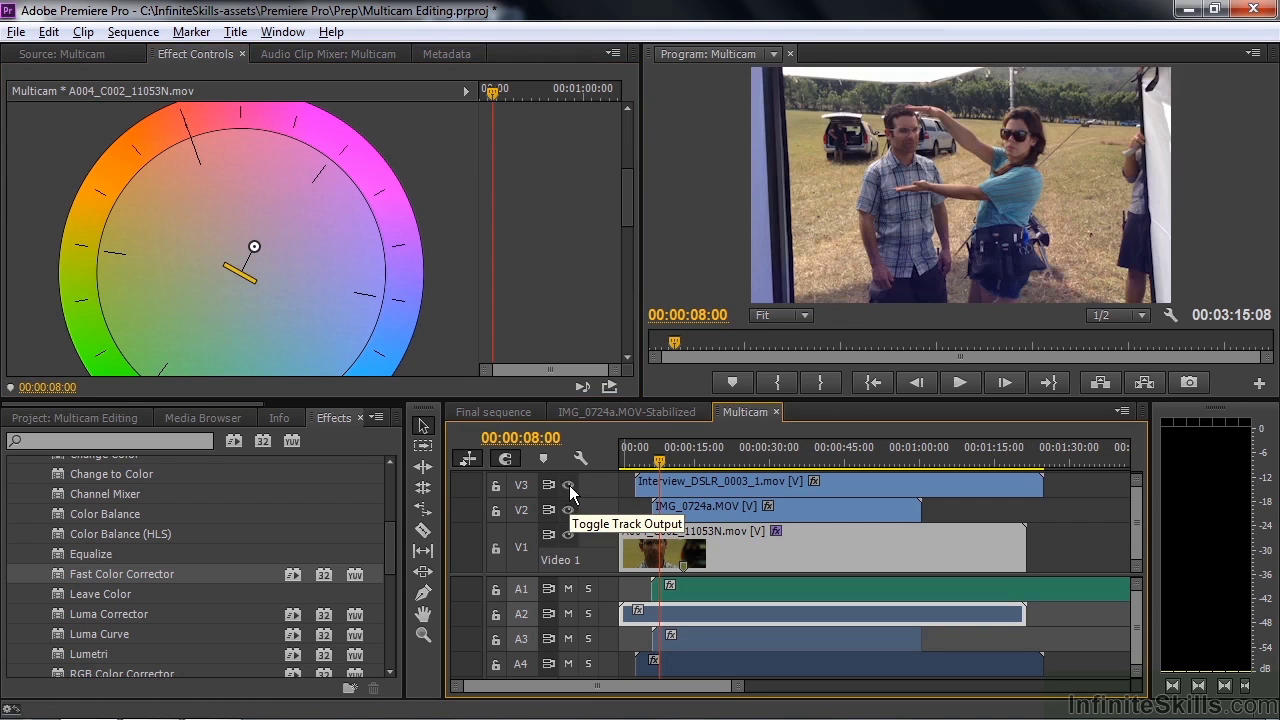
click(504, 413)
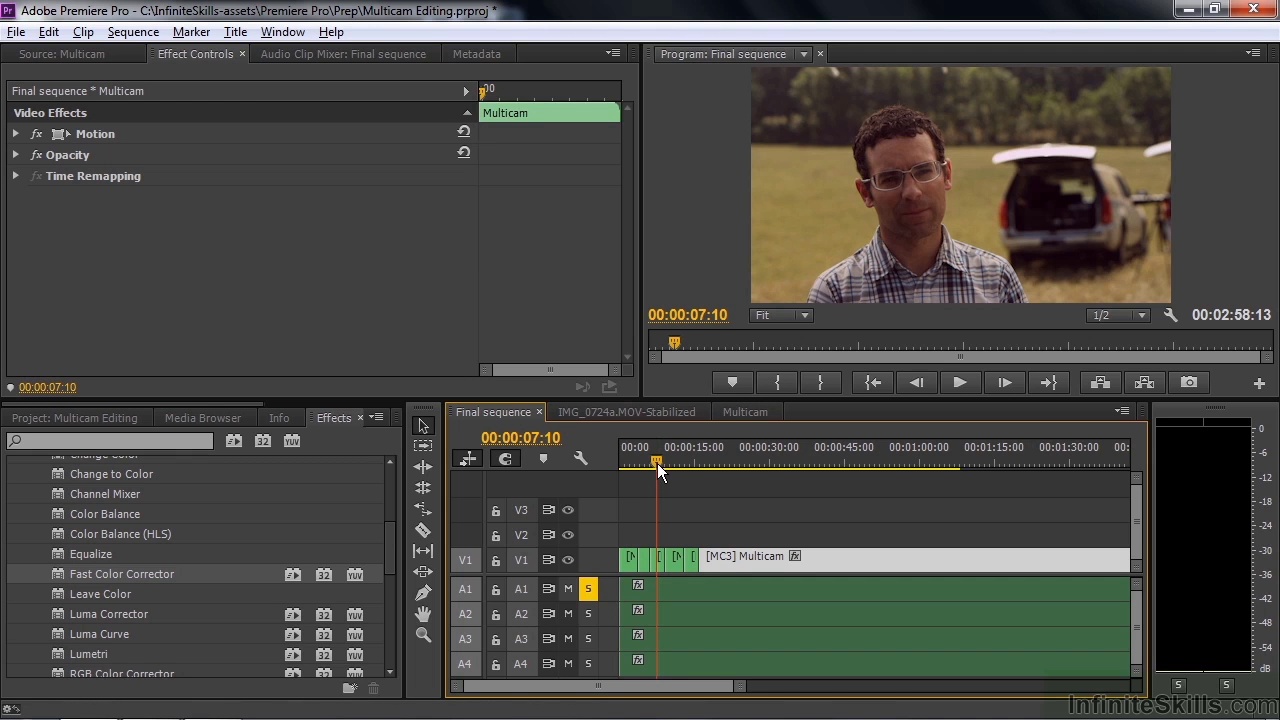
drag(657, 463, 627, 470)
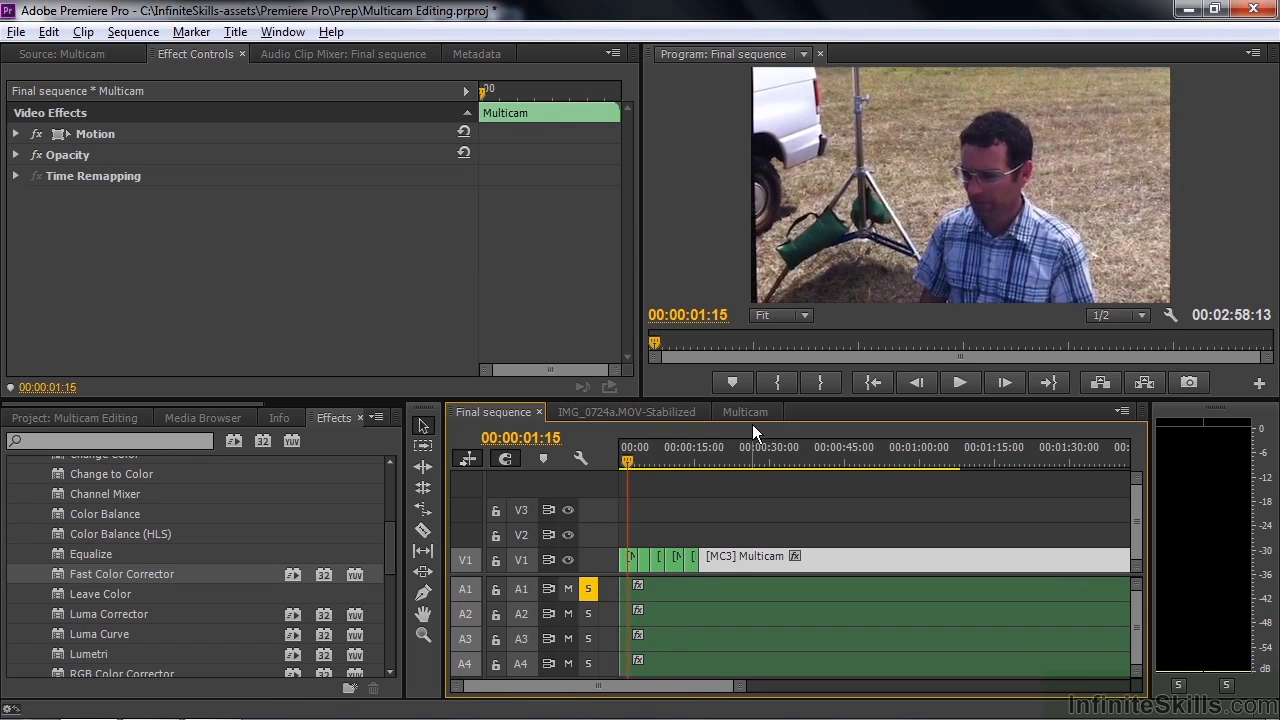
click(745, 412)
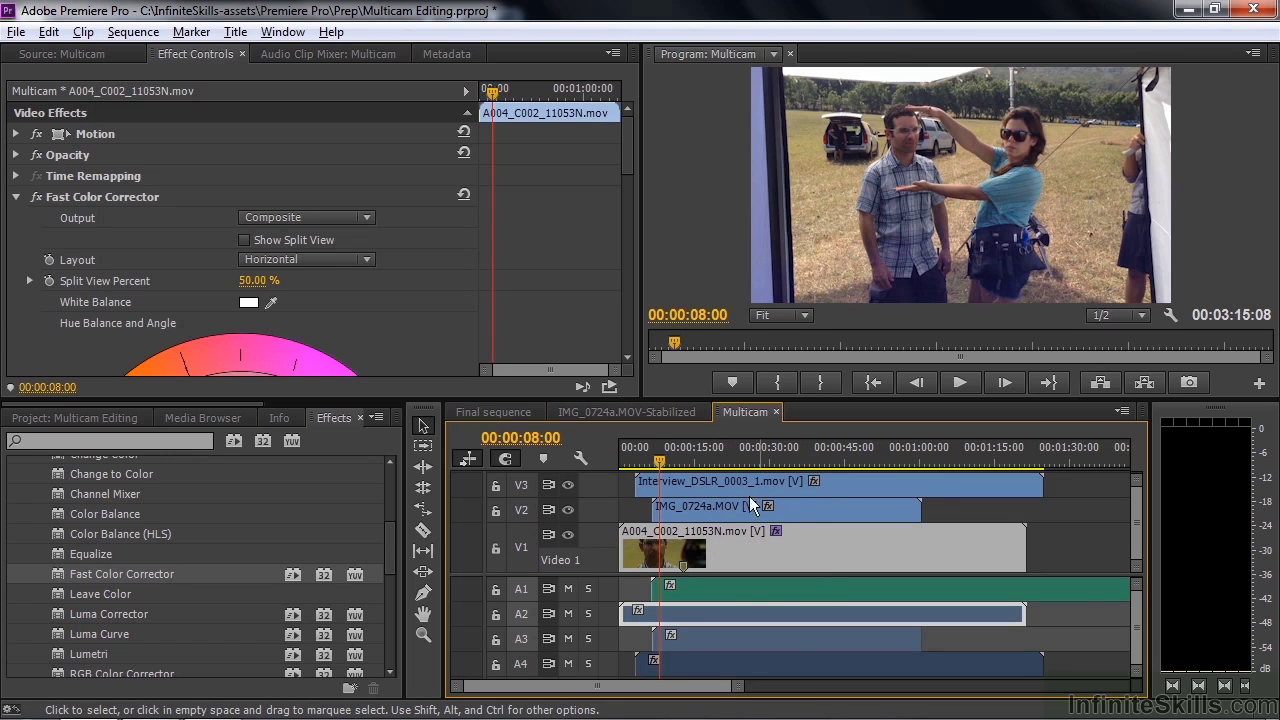
mouse_move(818, 502)
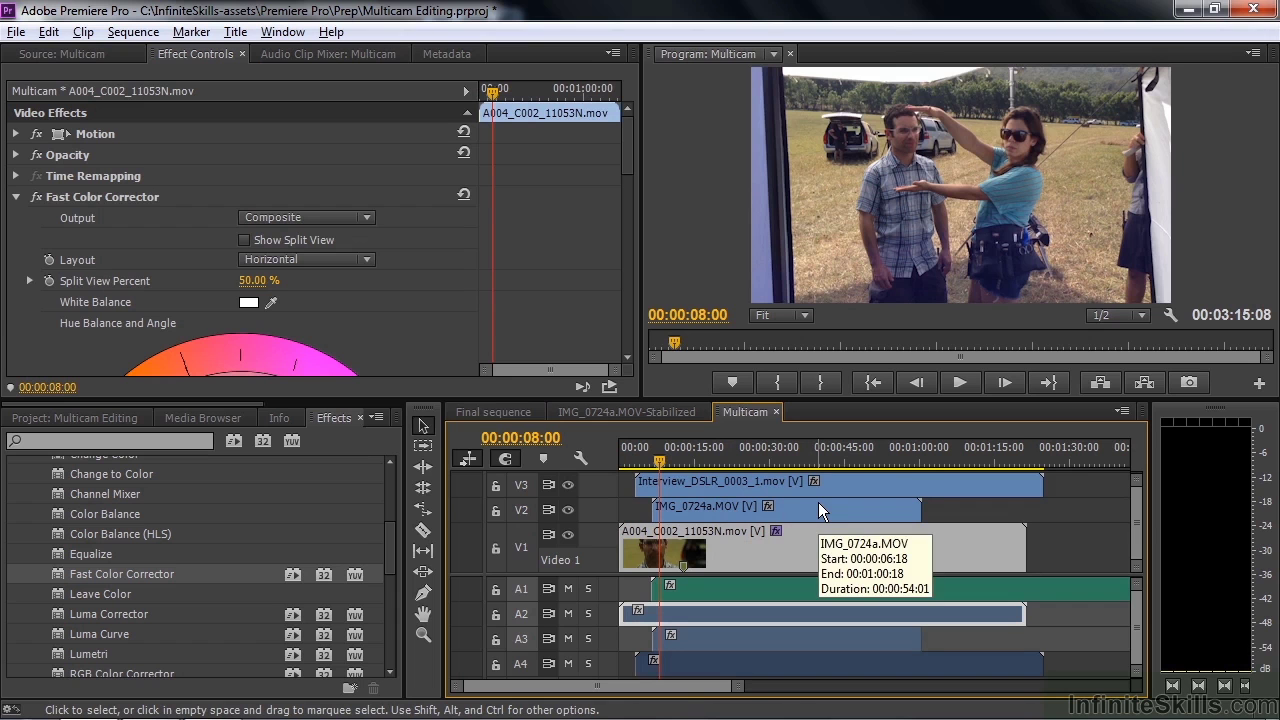
Switch to the IMG_0724a.MOV-Stabilized sequence and scrub forward to check the stabilized footage.
click(659, 411)
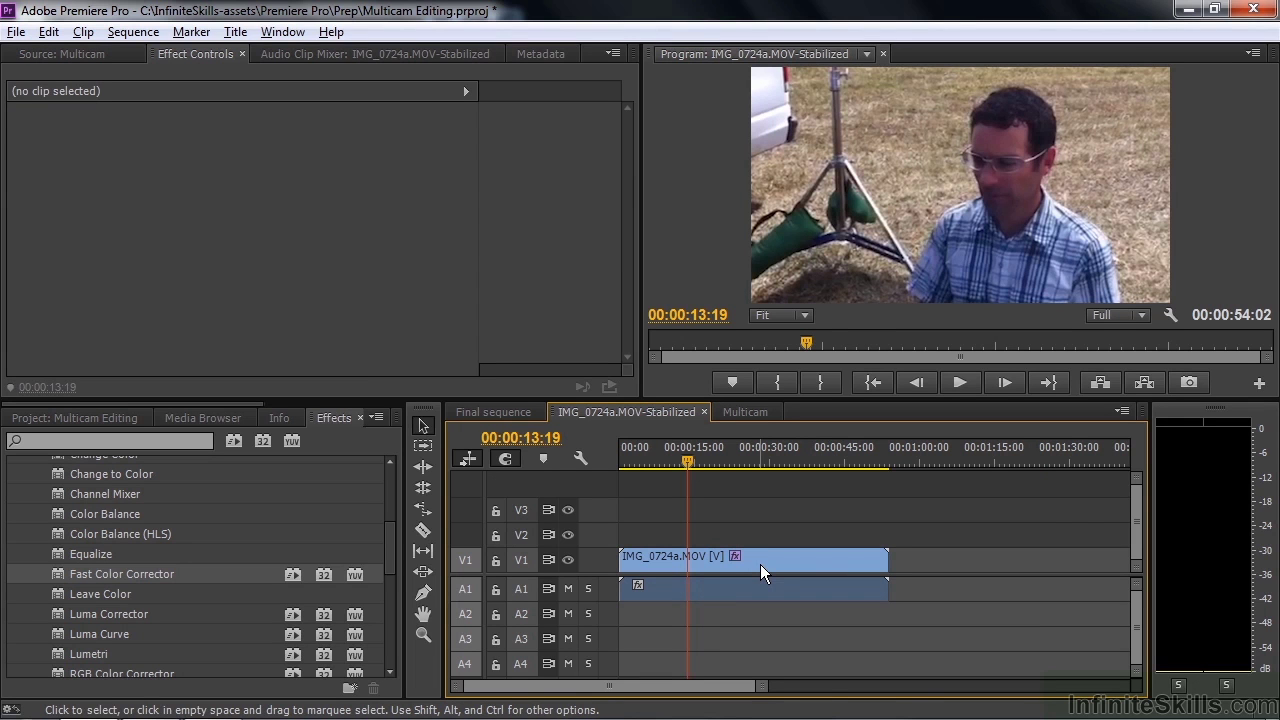
drag(686, 457, 692, 468)
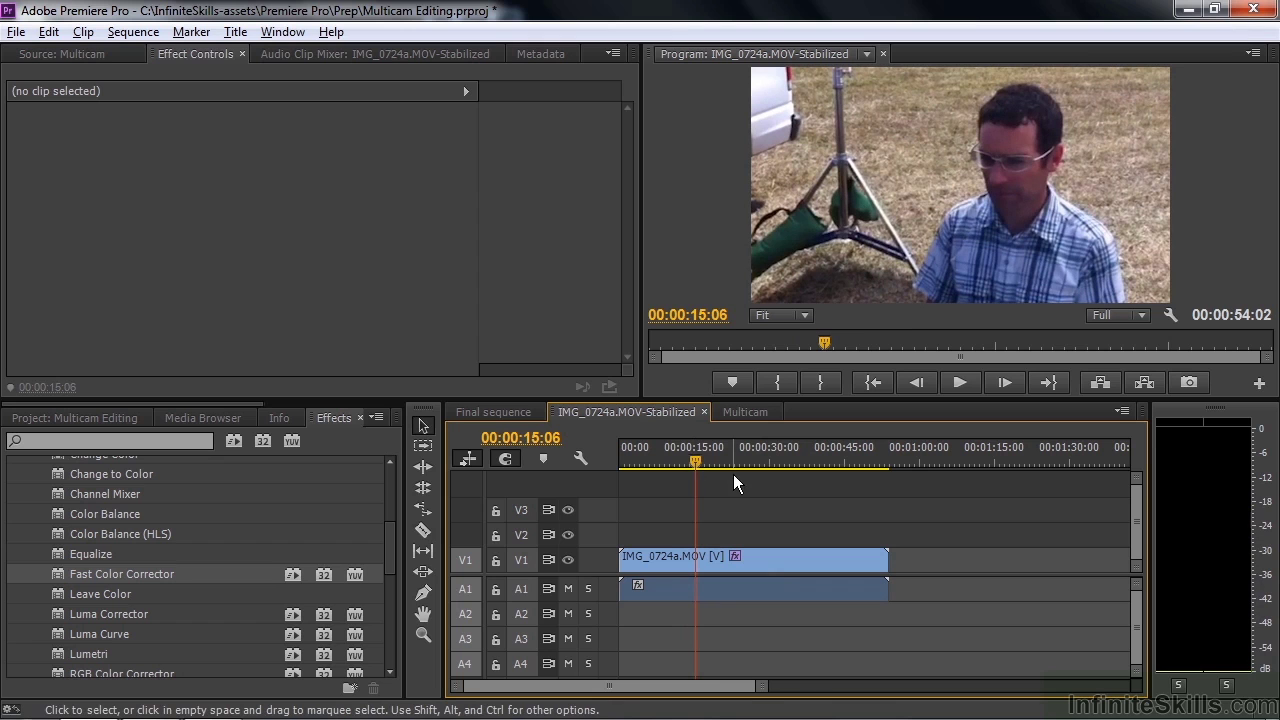